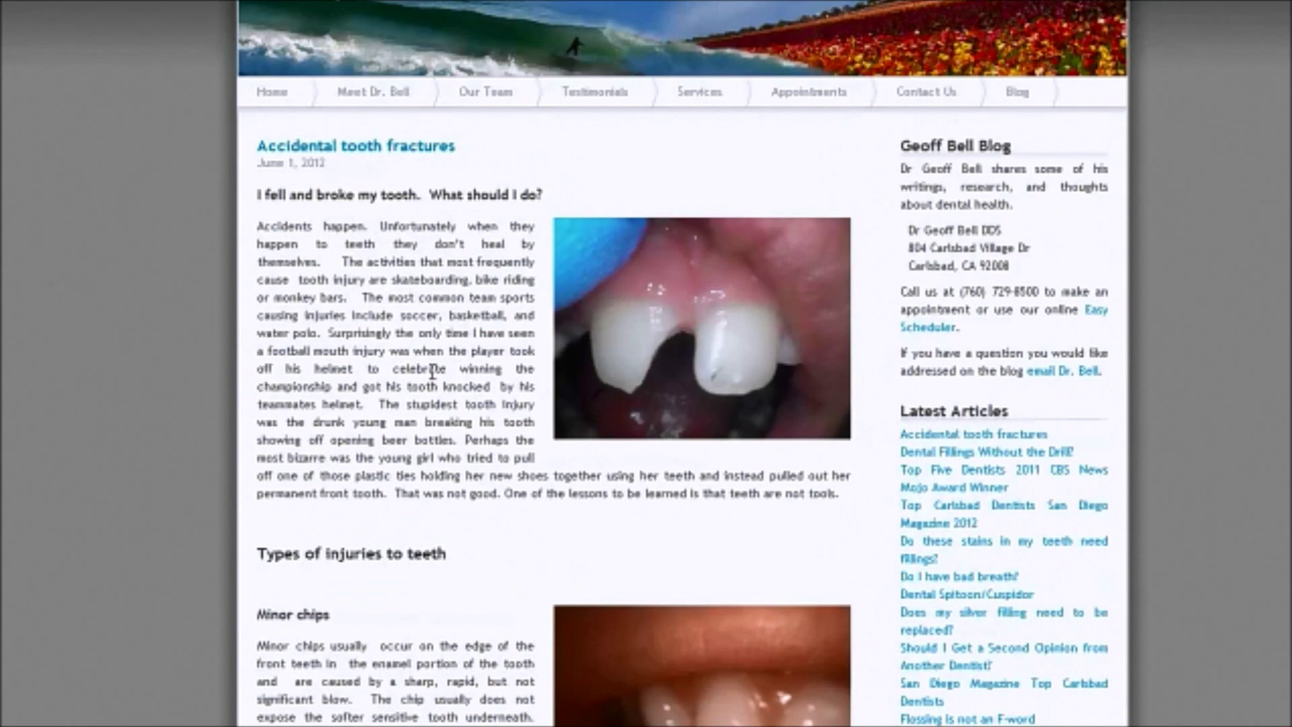
Scroll the Select Modules page to review the ticked Local News, Local Events and Deals tabs.
scroll(190, 283, "down", 20)
scroll(191, 296, "up", 20)
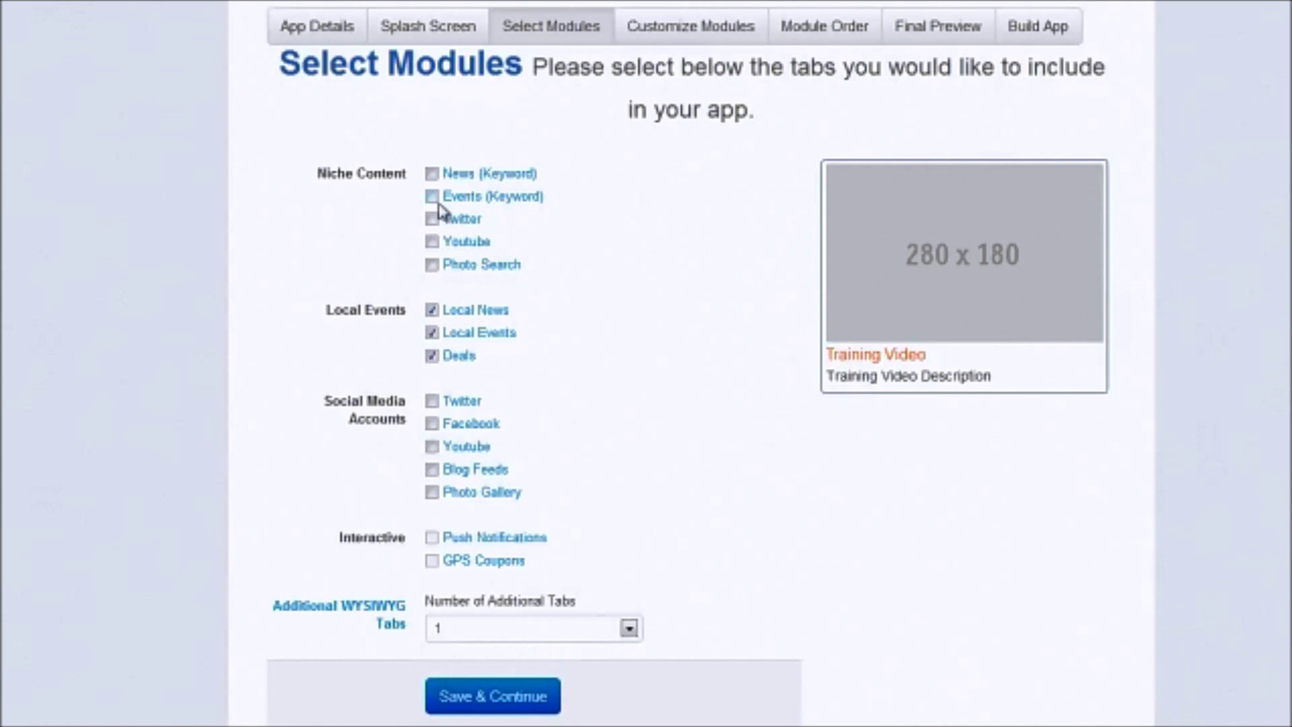
Tick Blog Feeds under Social Media Accounts and save the module selection.
mouse_move(480, 318)
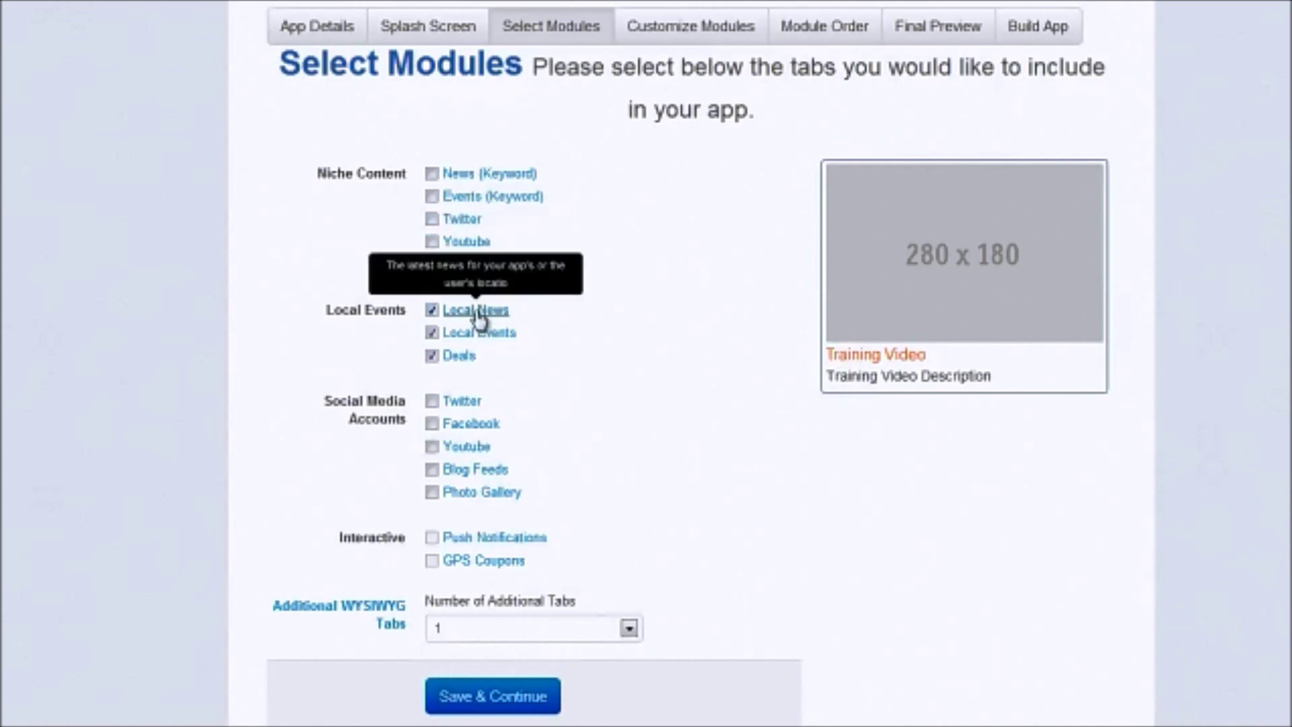
mouse_move(510, 345)
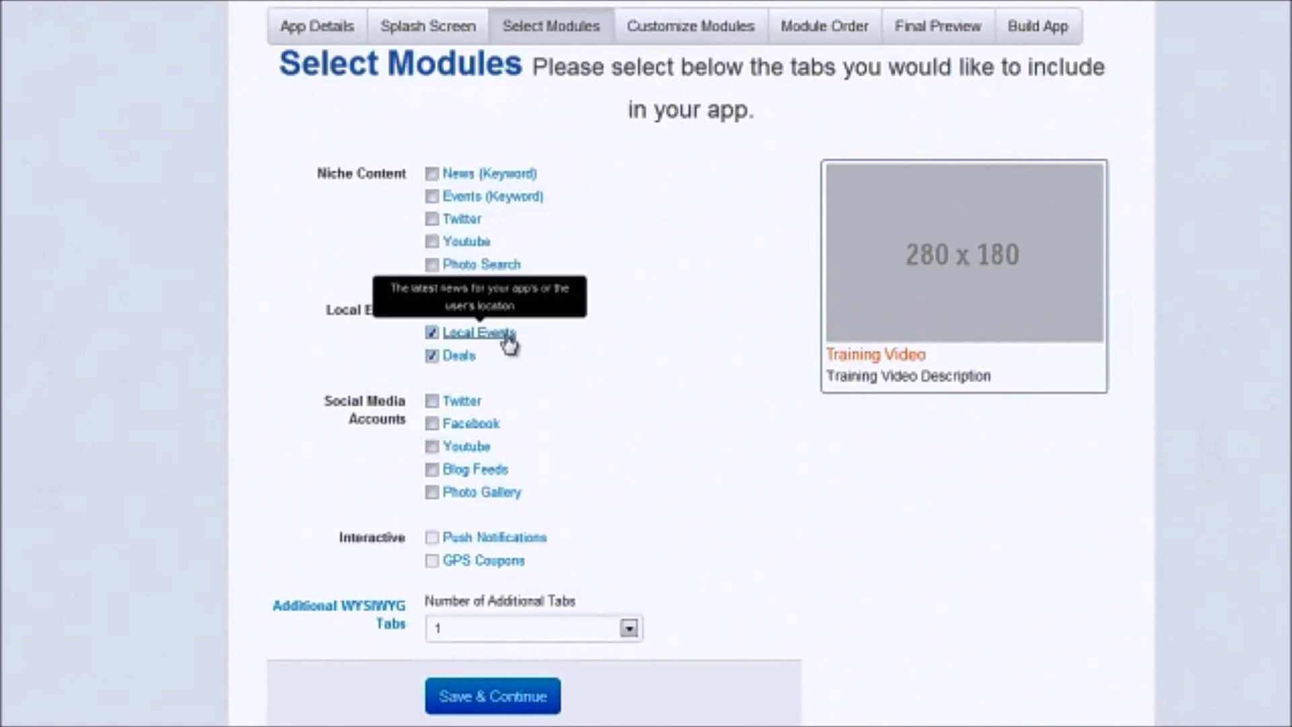
mouse_move(460, 362)
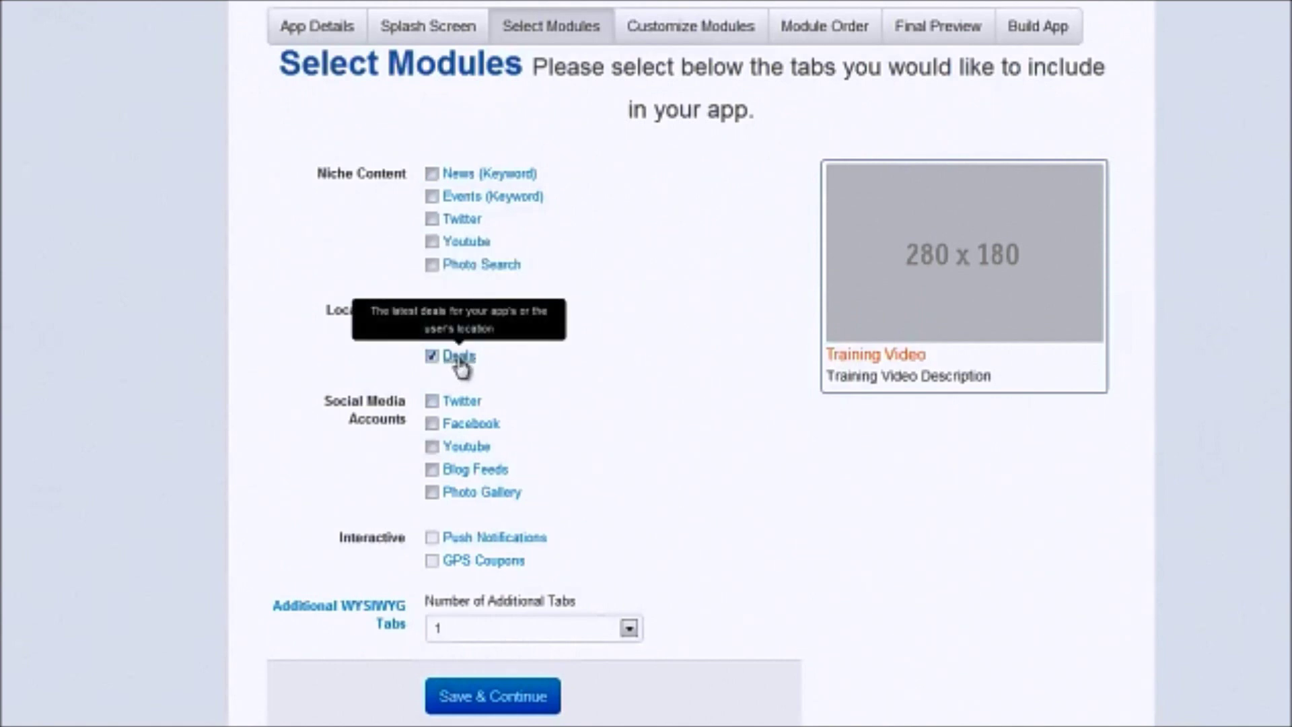
left_click(431, 468)
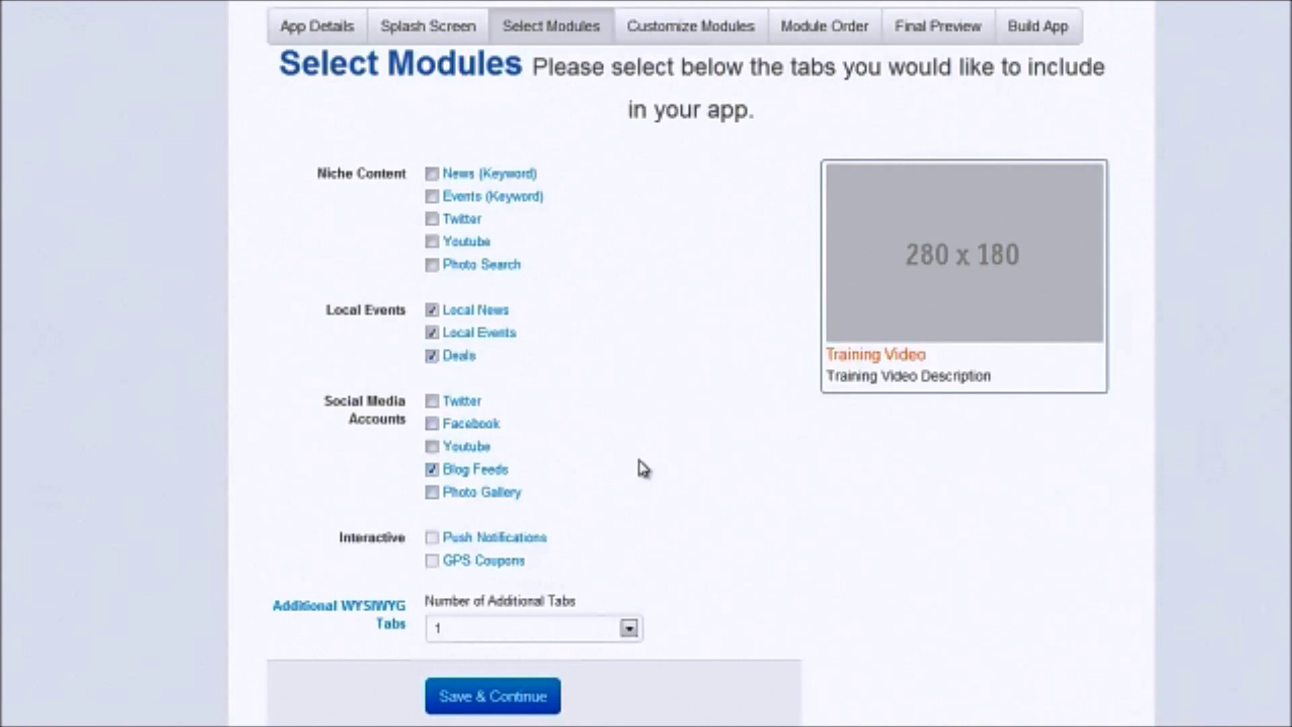
left_click(512, 695)
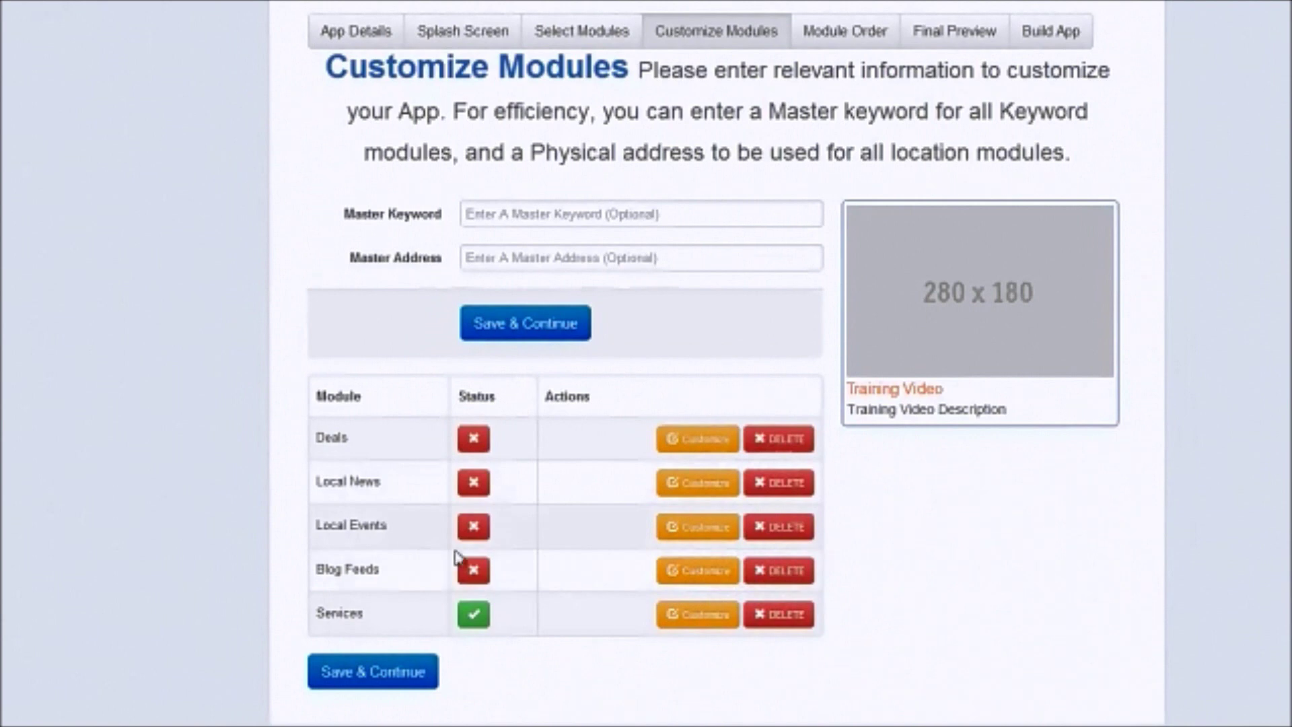
Open the Blog Feeds tab settings and bring up its icon choices.
left_click(691, 583)
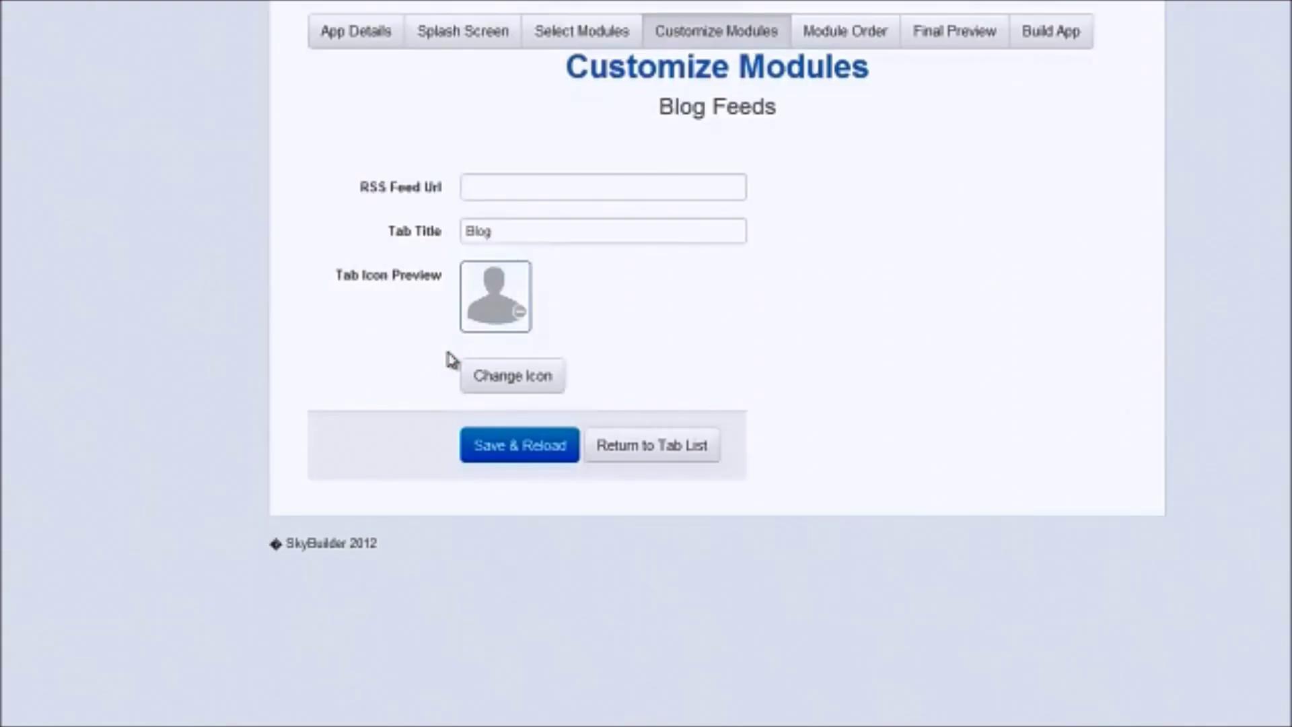
left_click(543, 387)
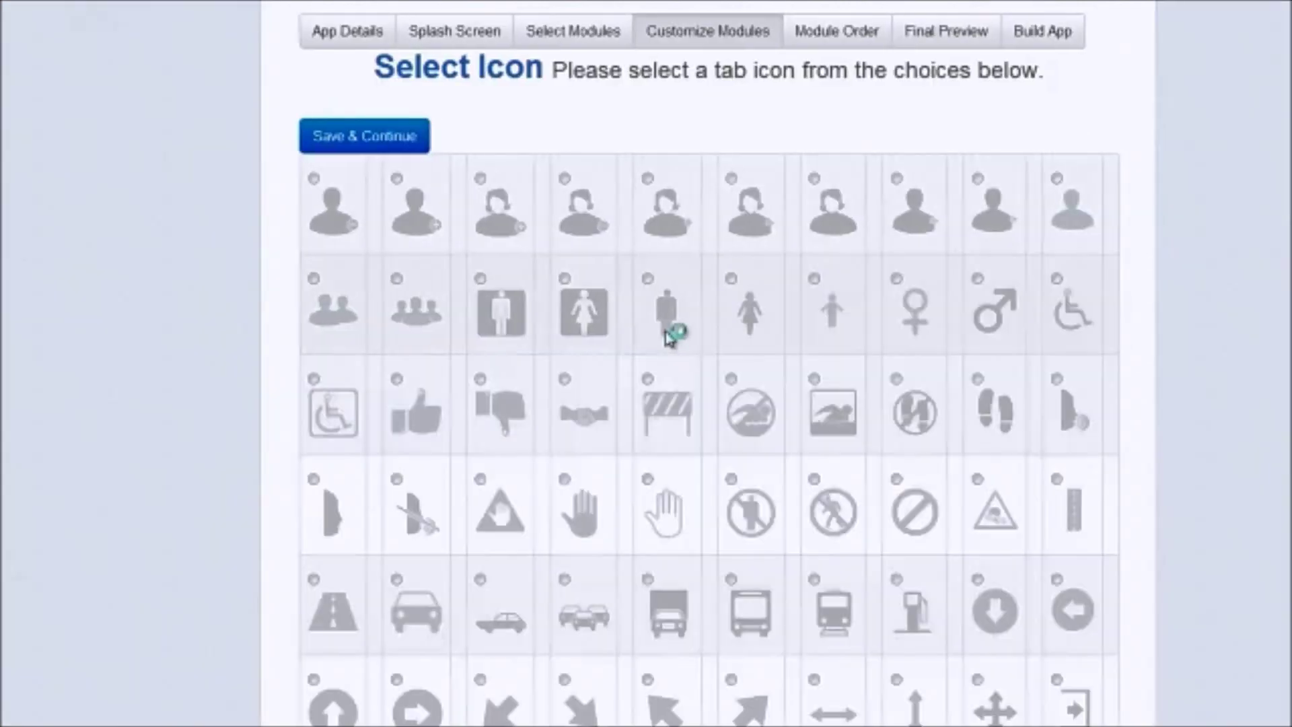
Choose the tooth icon for the Blog Feeds tab, then focus the RSS feed address field.
scroll(659, 363, "down", 2)
scroll(656, 391, "down", 6)
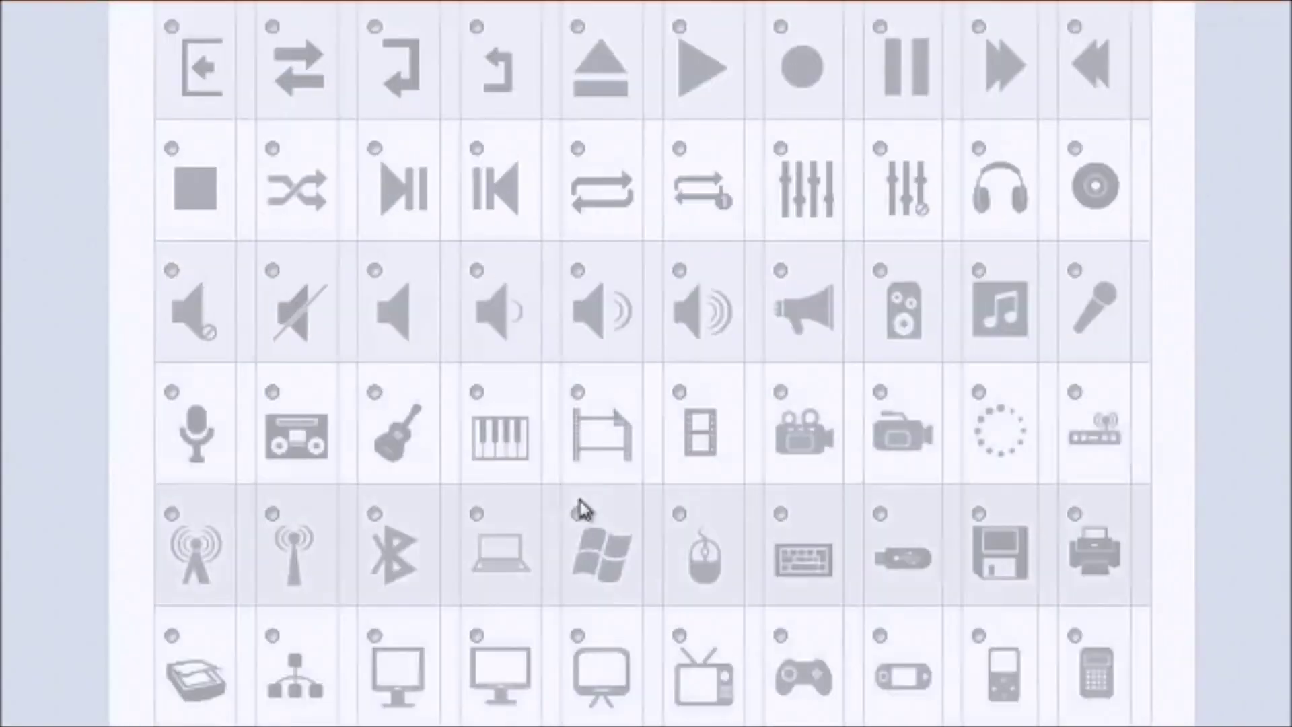
scroll(584, 509, "down", 3)
scroll(583, 510, "up", 15)
scroll(584, 512, "down", 5)
scroll(584, 514, "down", 15)
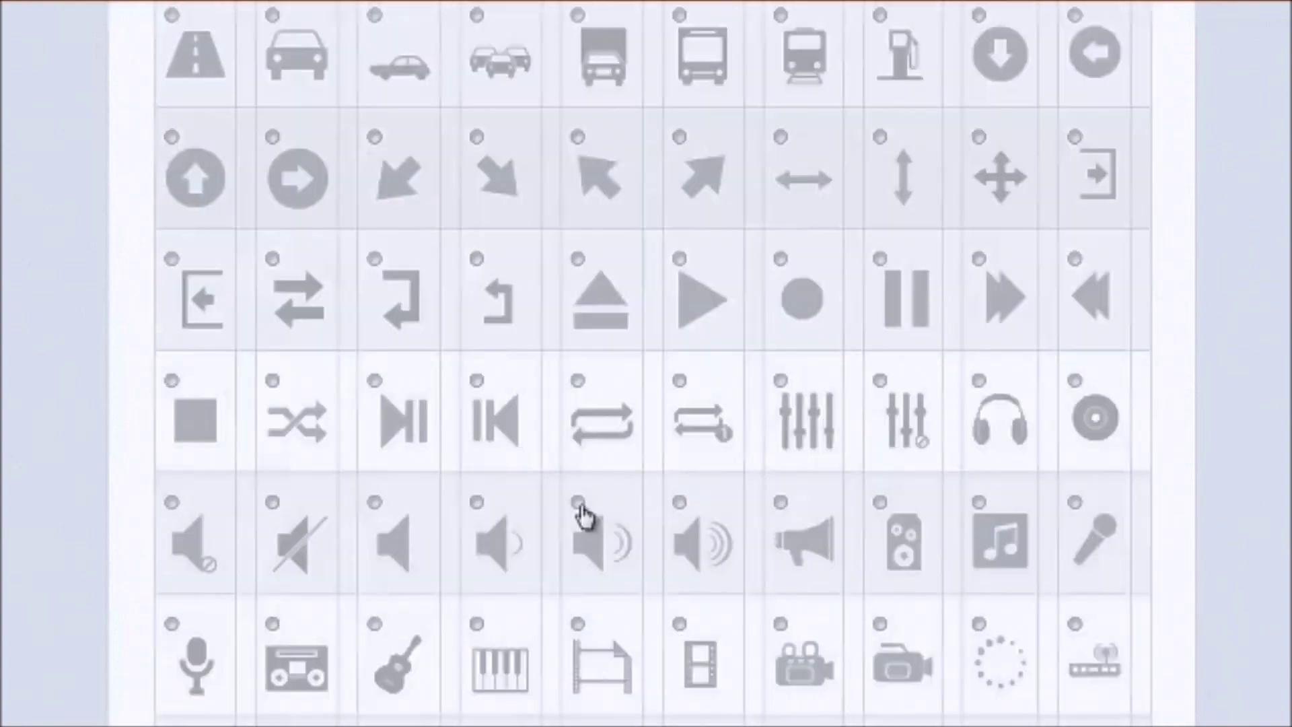
scroll(584, 516, "down", 4)
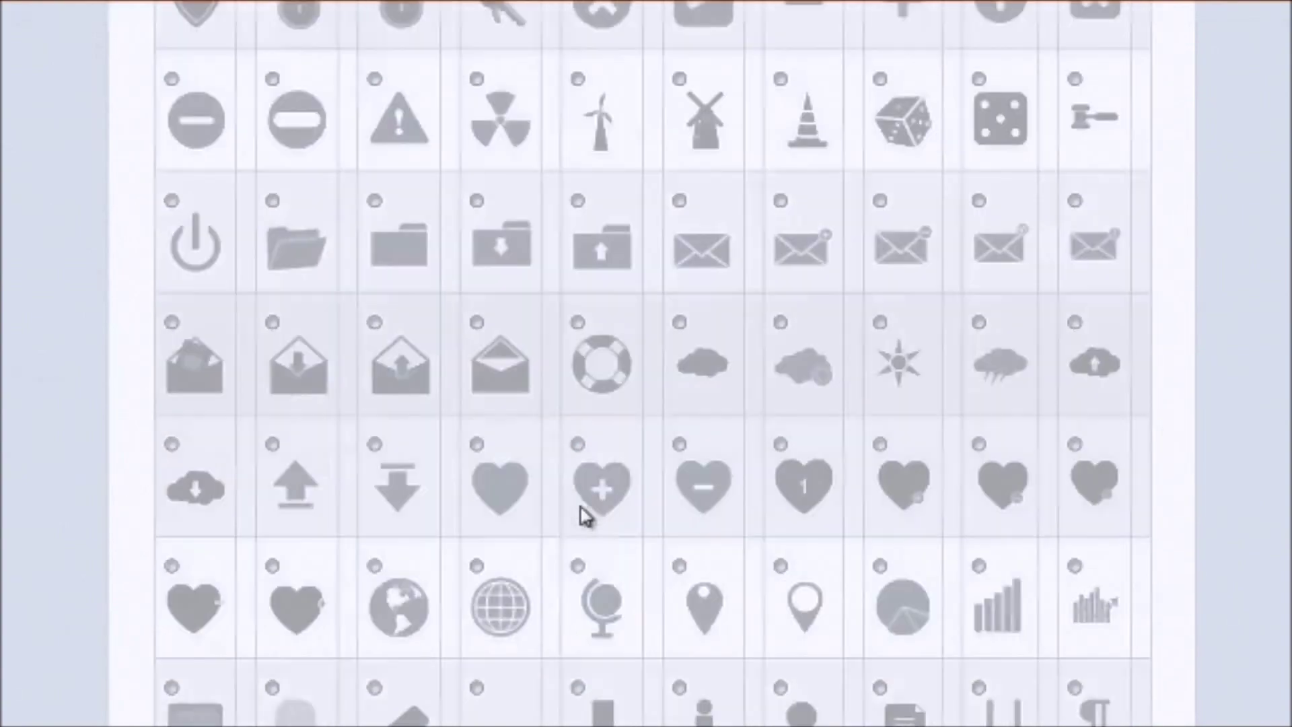
scroll(584, 515, "down", 2)
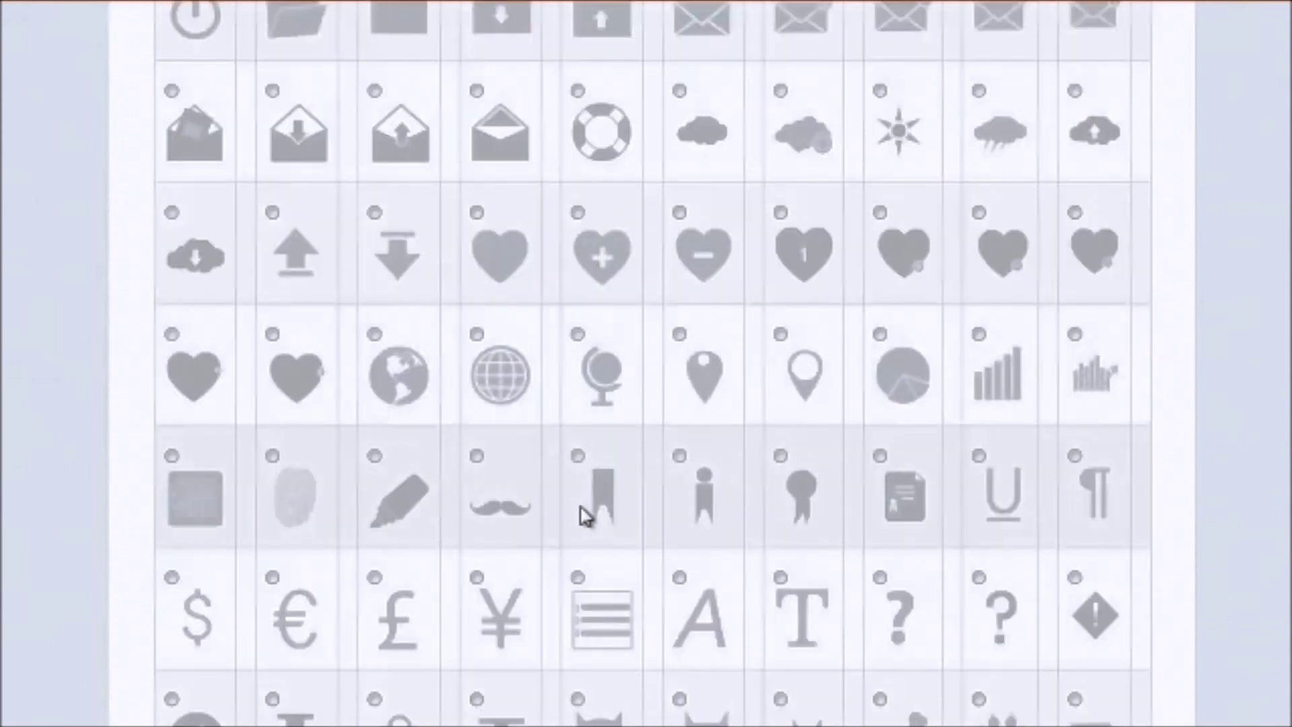
scroll(584, 516, "down", 10)
scroll(673, 616, "down", 1)
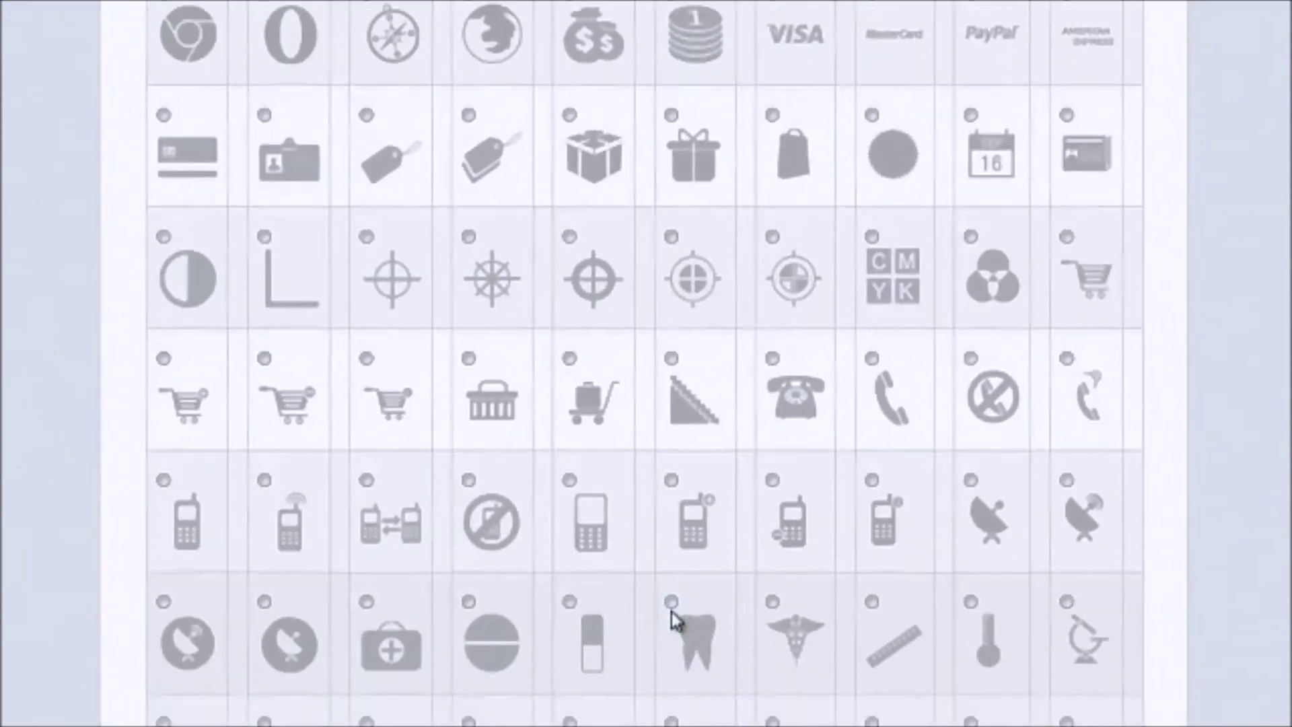
scroll(674, 620, "down", 1)
scroll(747, 538, "down", 8)
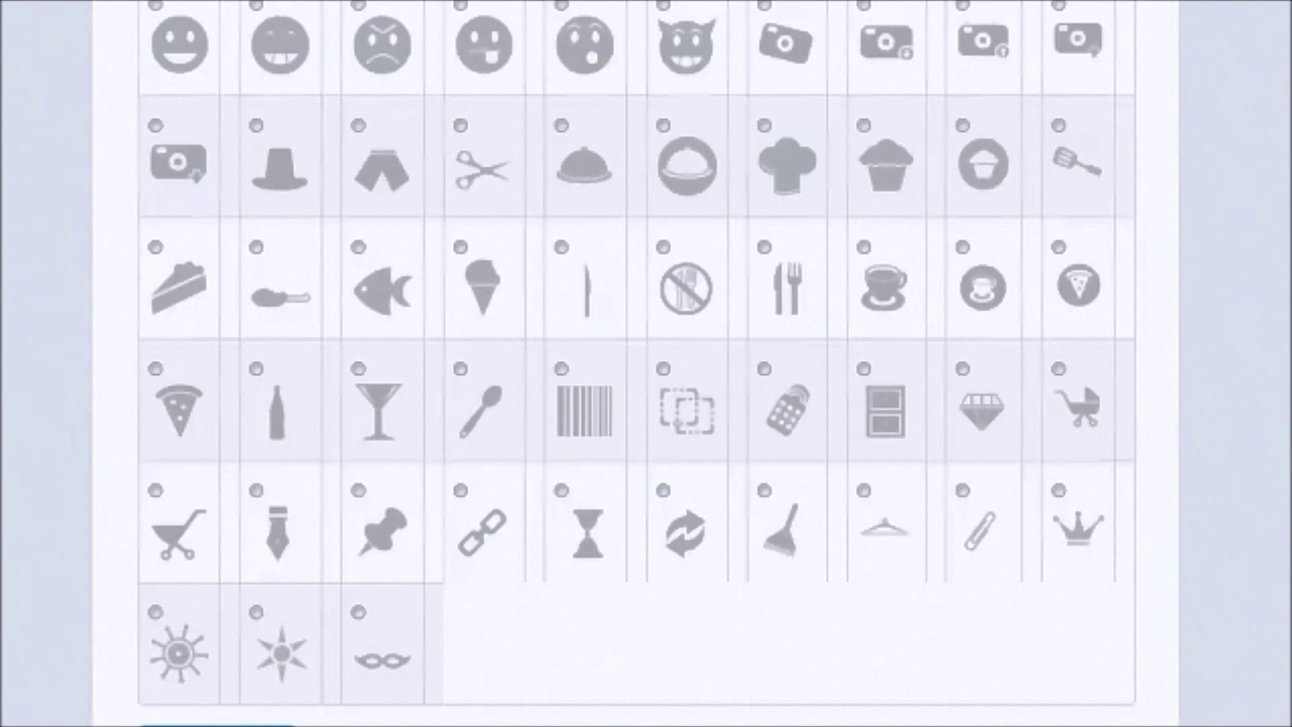
left_click(975, 461)
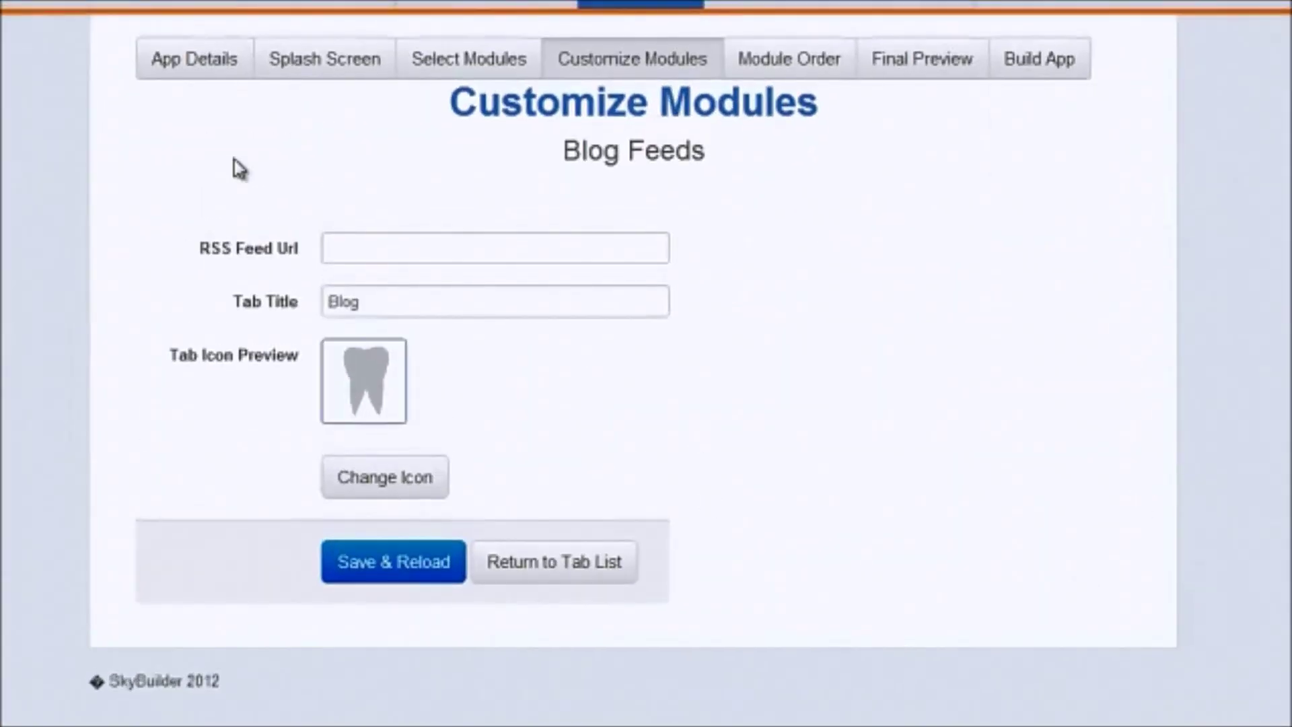
left_click(479, 251)
Paste the blog's RSS feed address, retitle the tab Dr's Blog, and save to preview its posts.
type("http://www.geoffbelldds.com/blog/feed/")
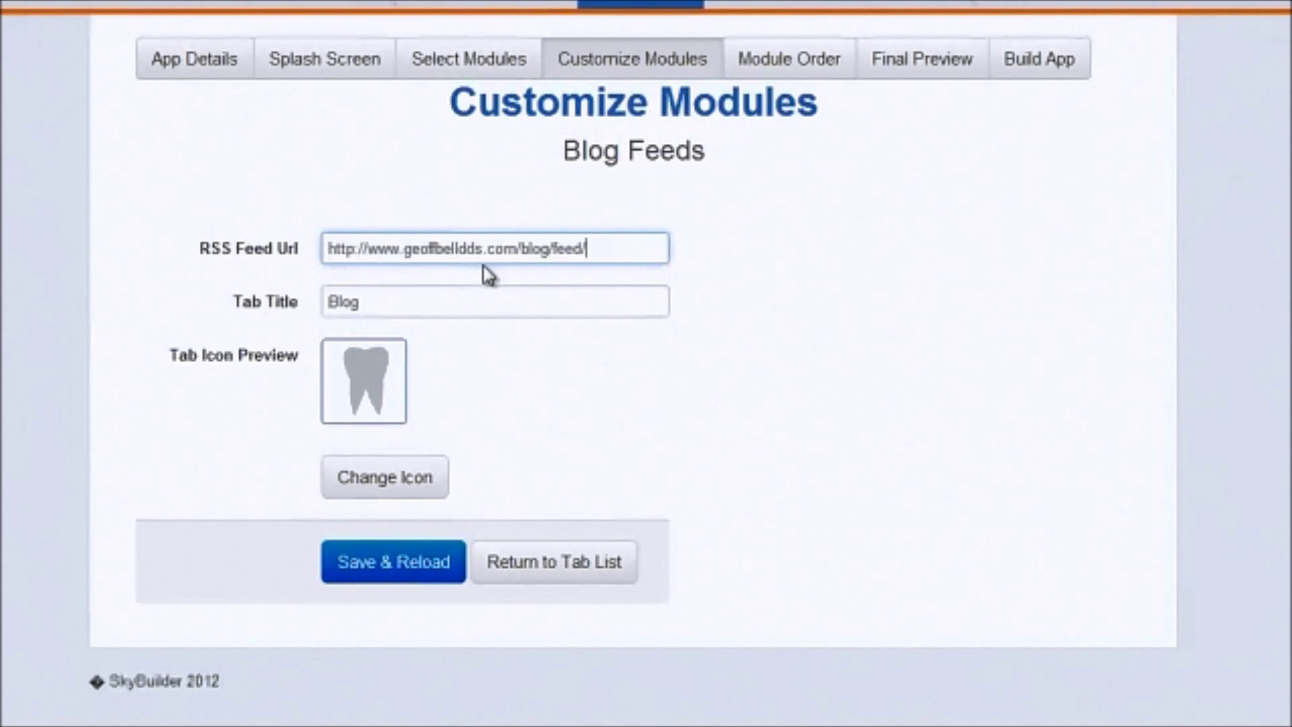
double_click(481, 306)
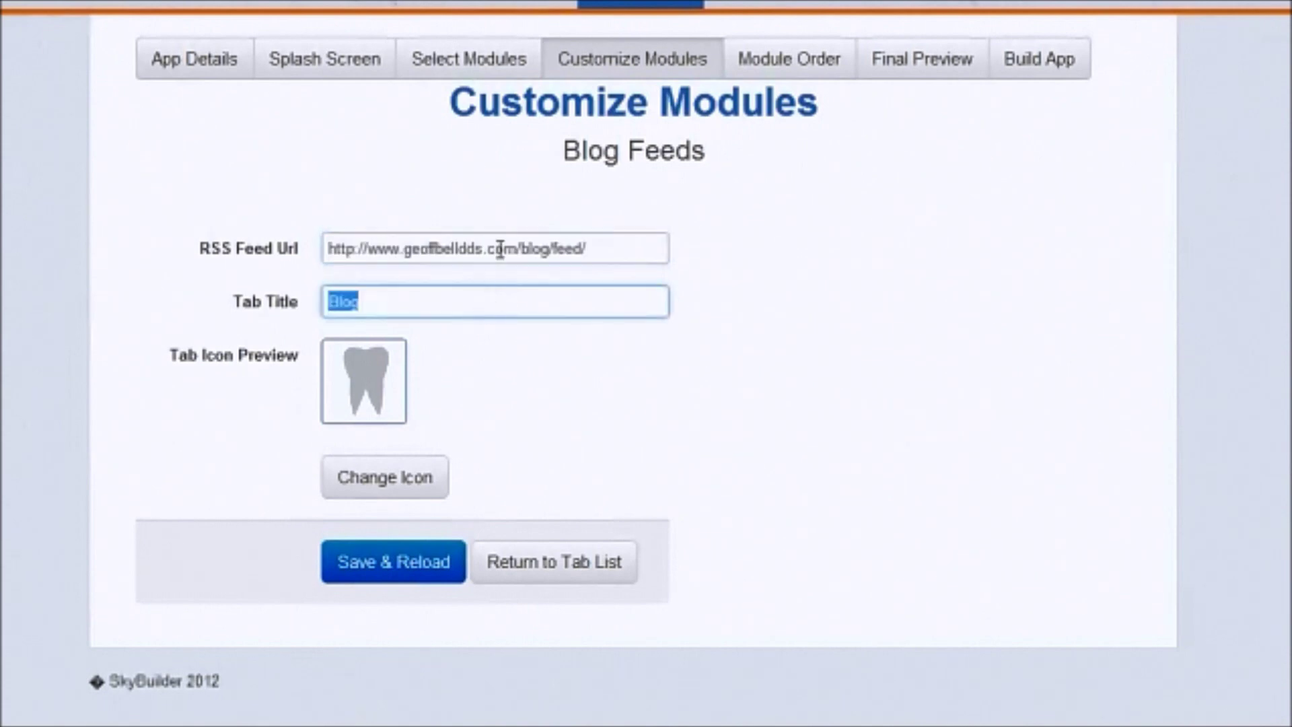
type("Dr's Blog")
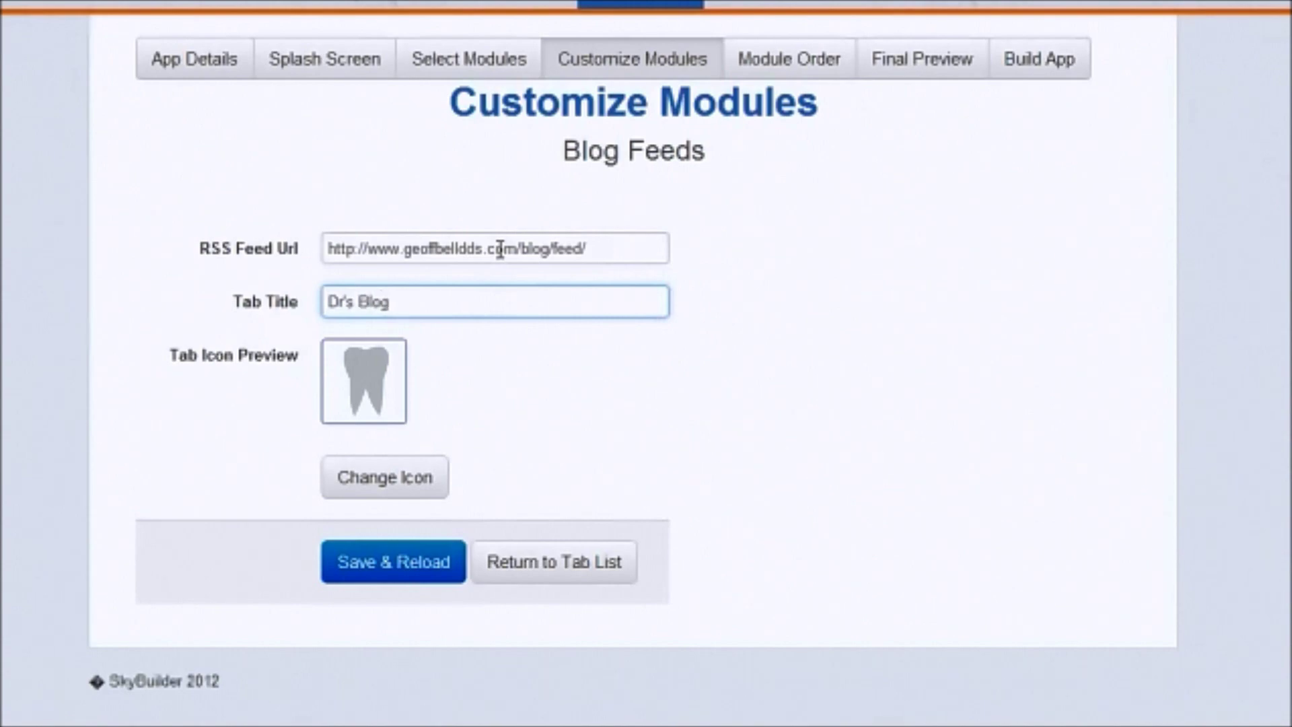
left_click(417, 568)
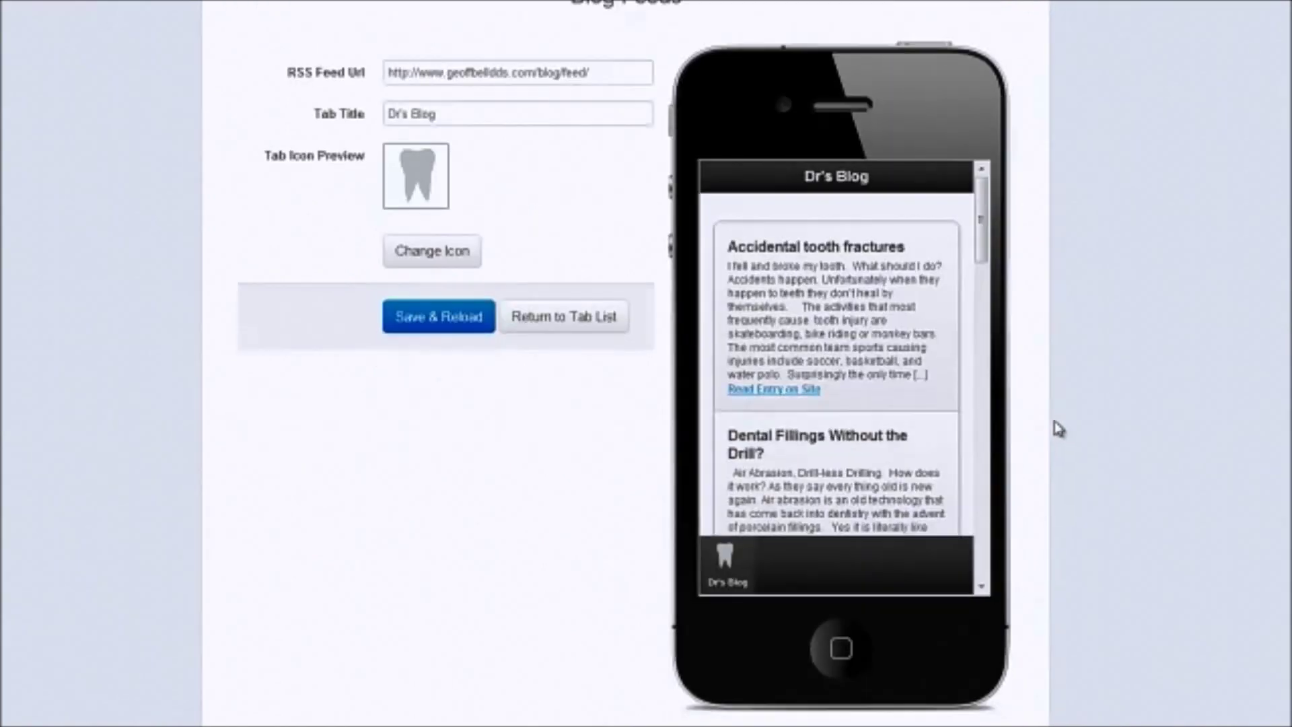
scroll(1058, 428, "down", 2)
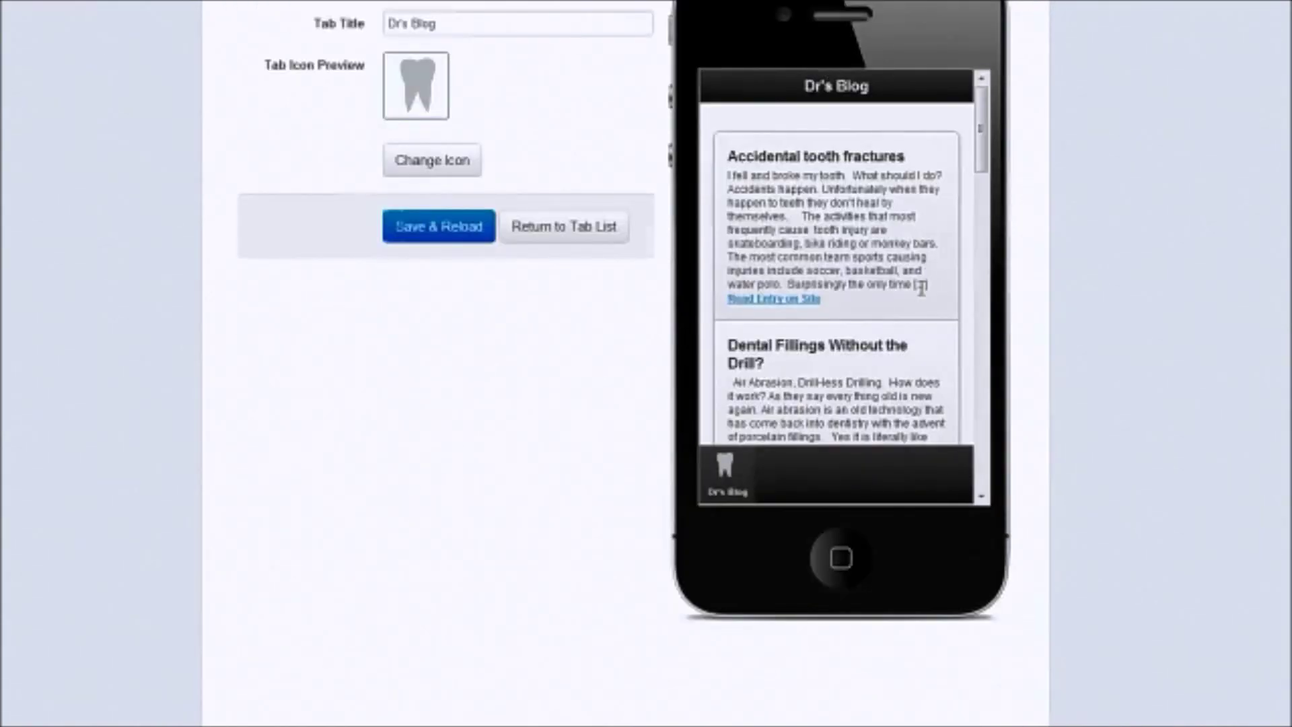
scroll(922, 289, "up", 1)
scroll(922, 294, "down", 8)
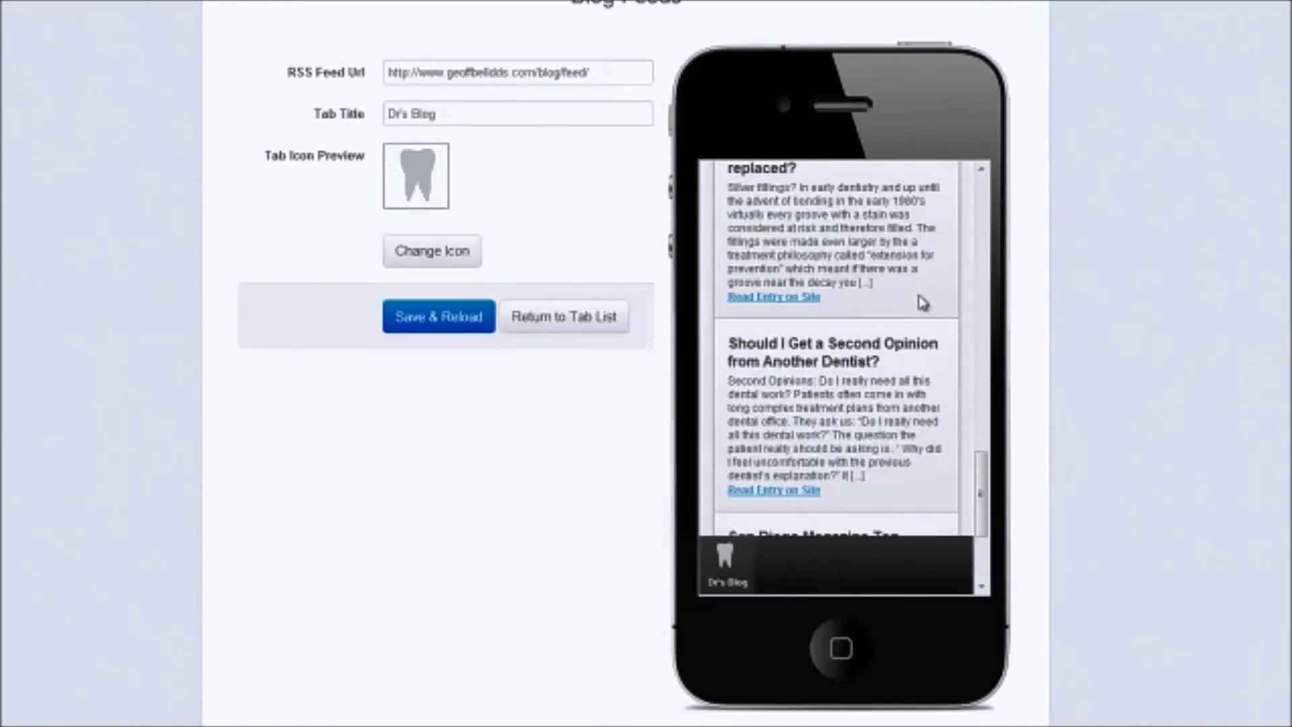
scroll(932, 343, "up", 10)
scroll(1161, 430, "down", 5)
scroll(1162, 430, "up", 5)
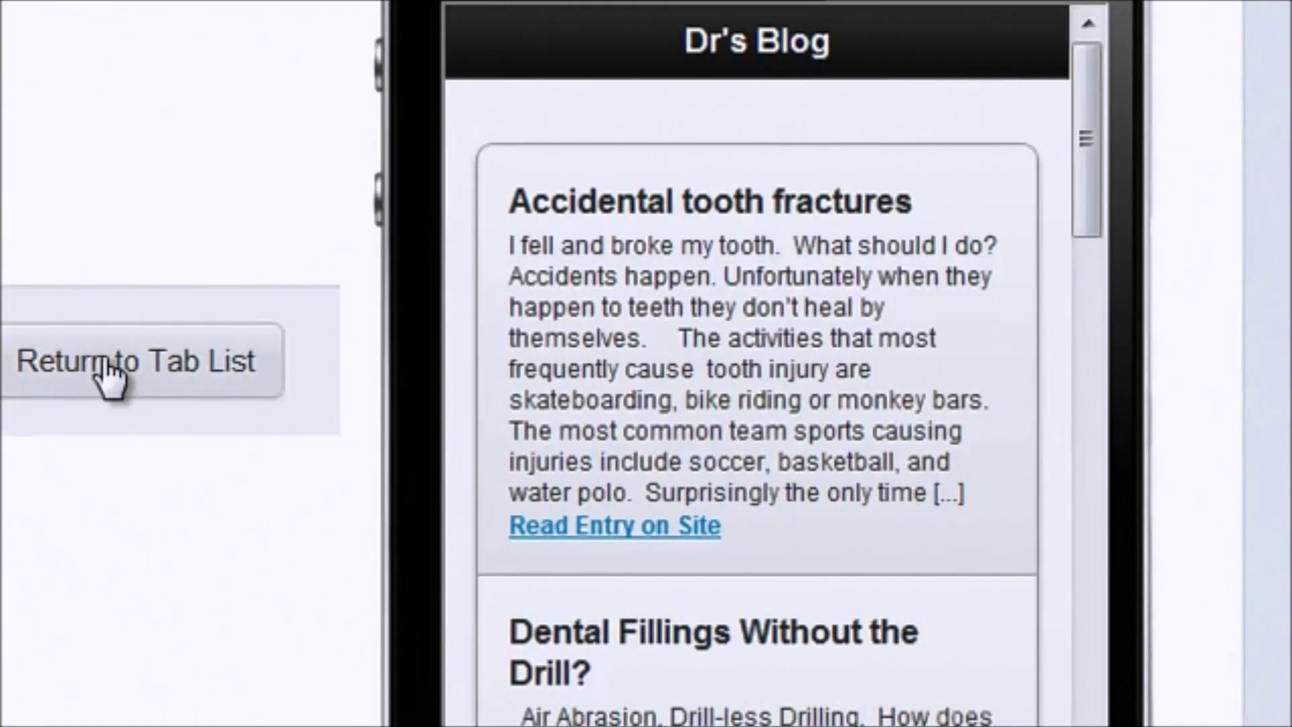
Retitle the Local News tab Carlsbad News and set its search type to Static Location.
left_click(153, 390)
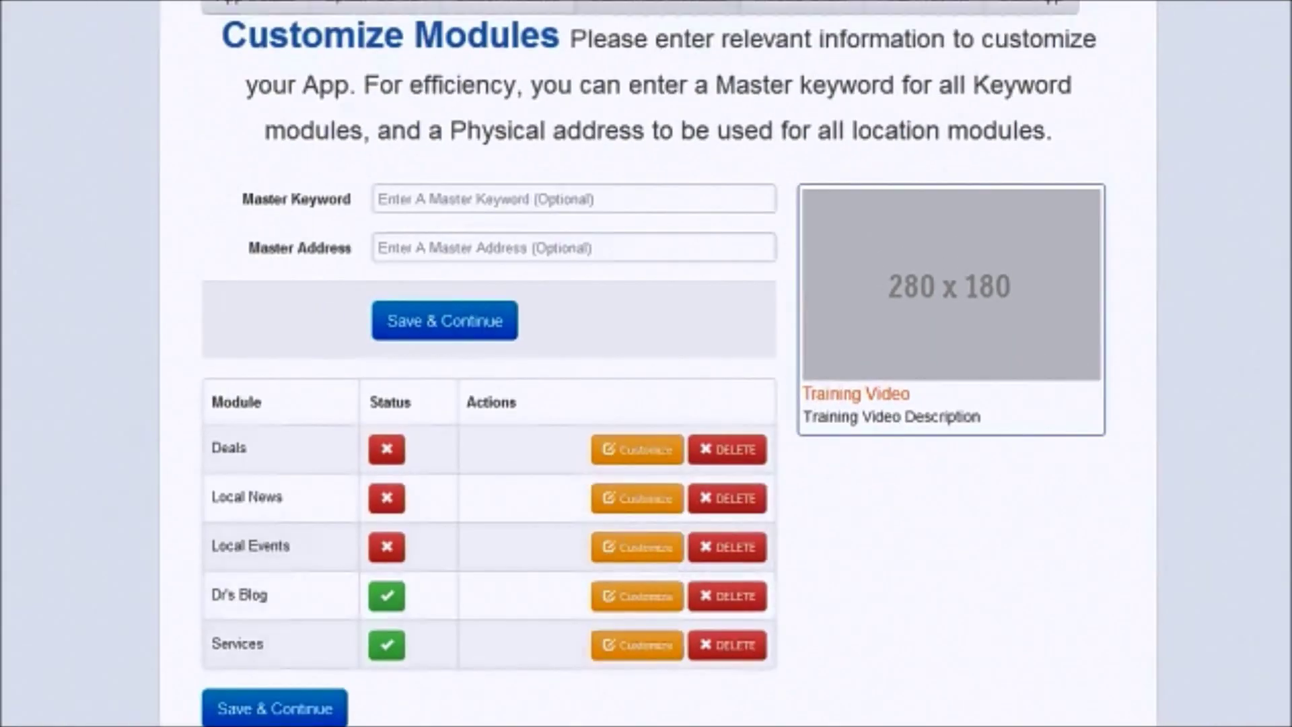
left_click(639, 499)
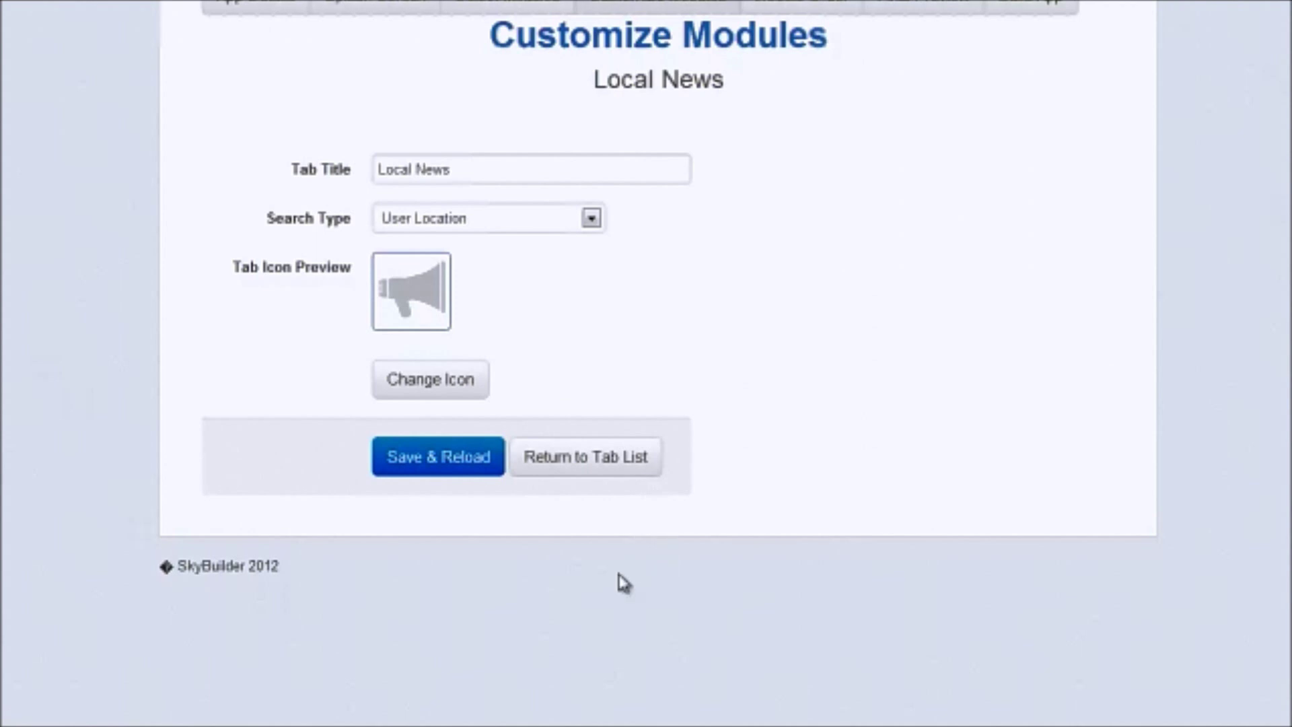
triple_click(522, 167)
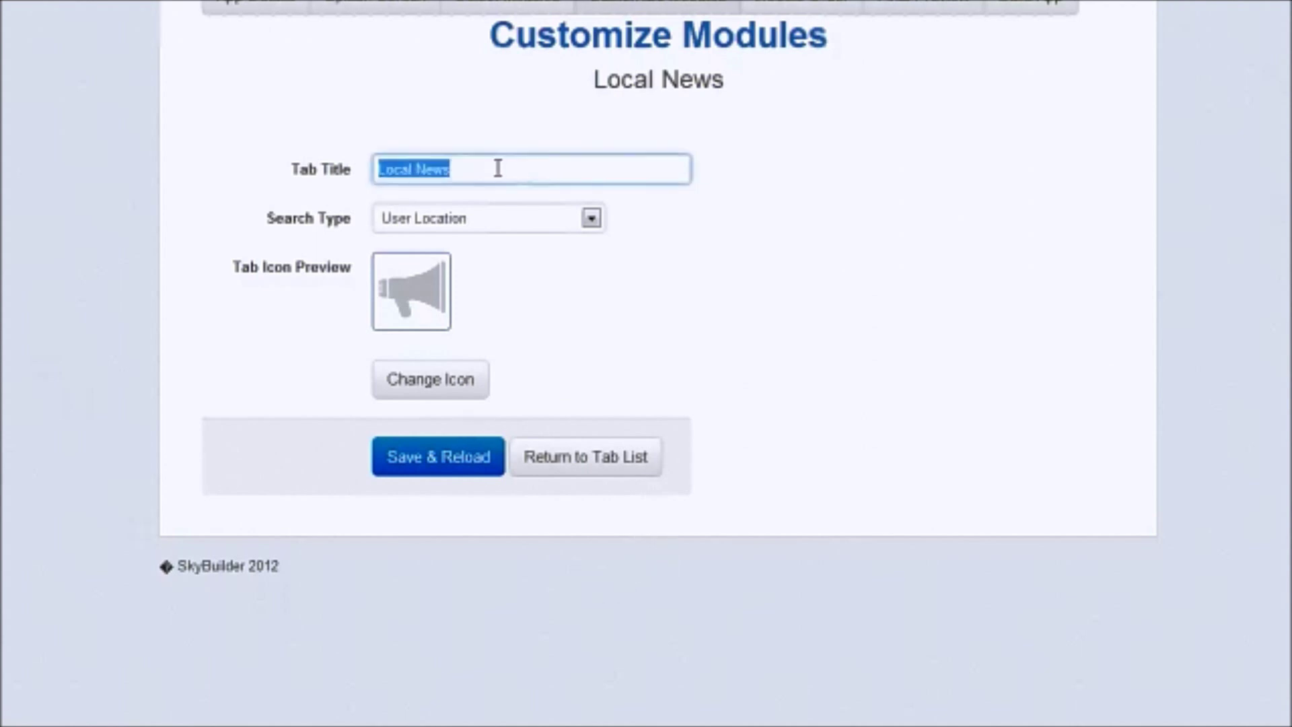
left_click(409, 170)
double_click(403, 170)
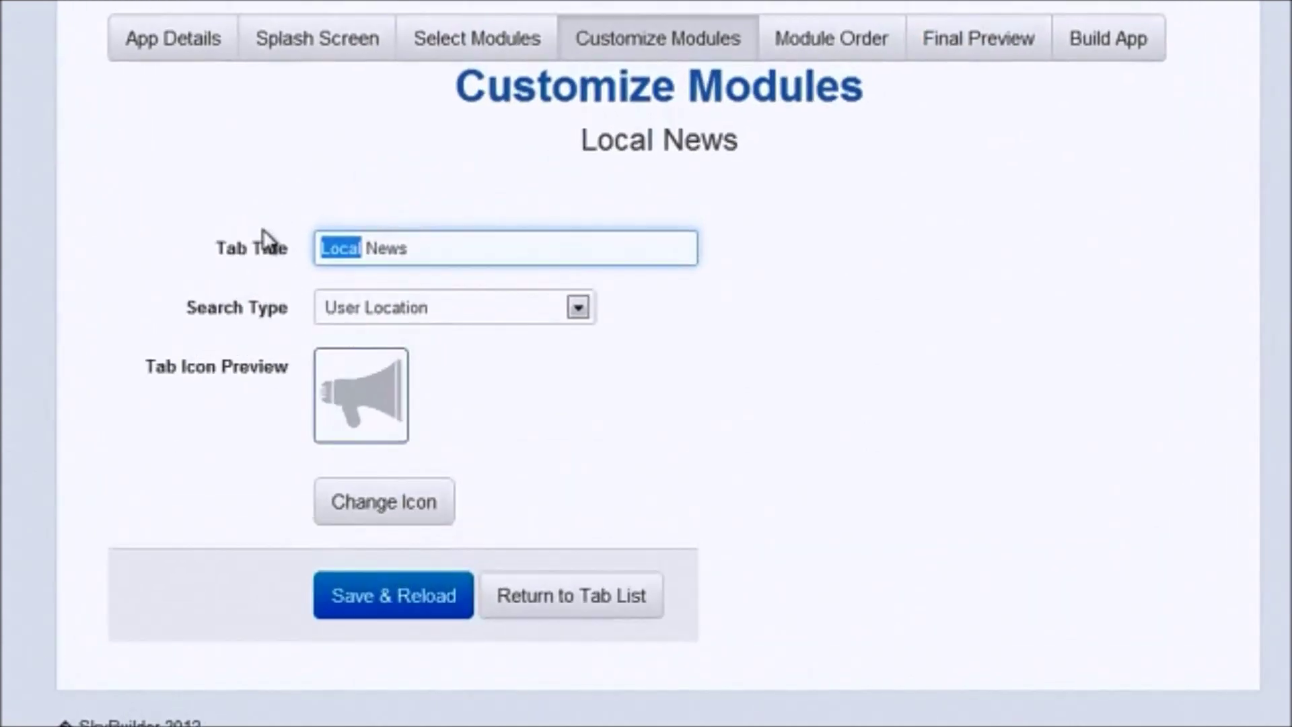
type("Carlsbad")
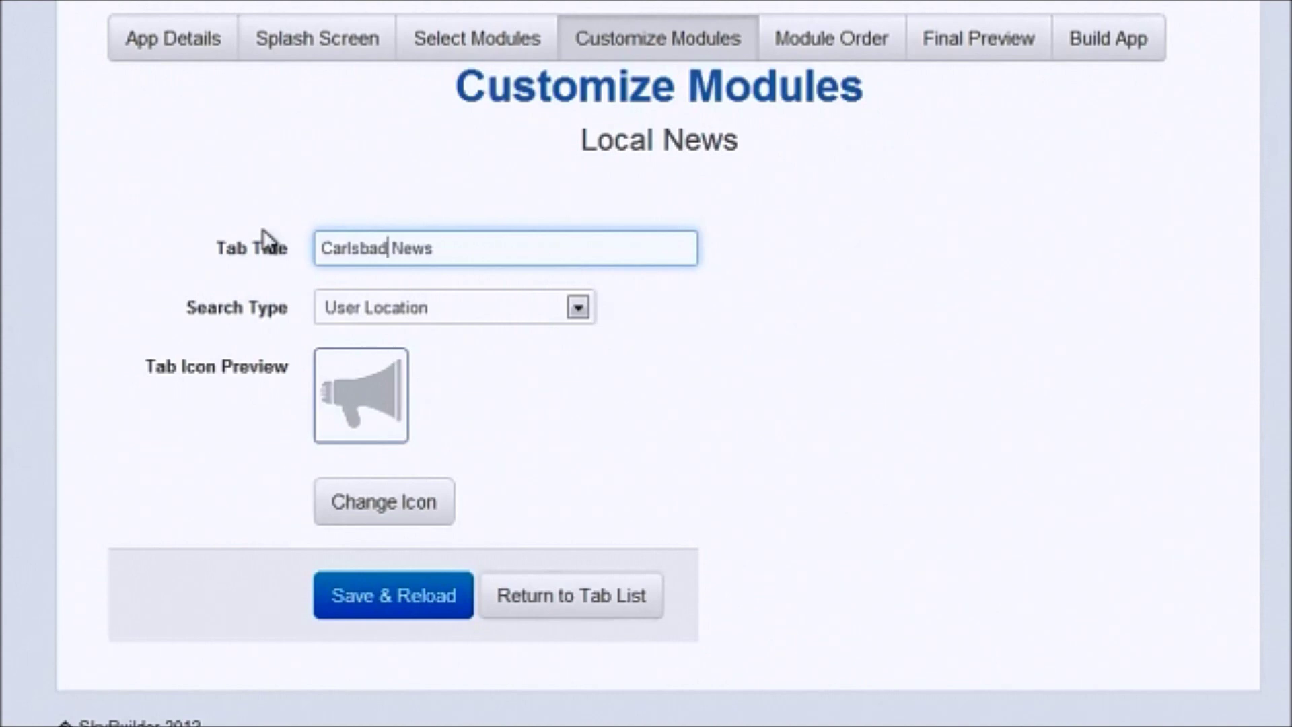
left_click(591, 314)
left_click(529, 377)
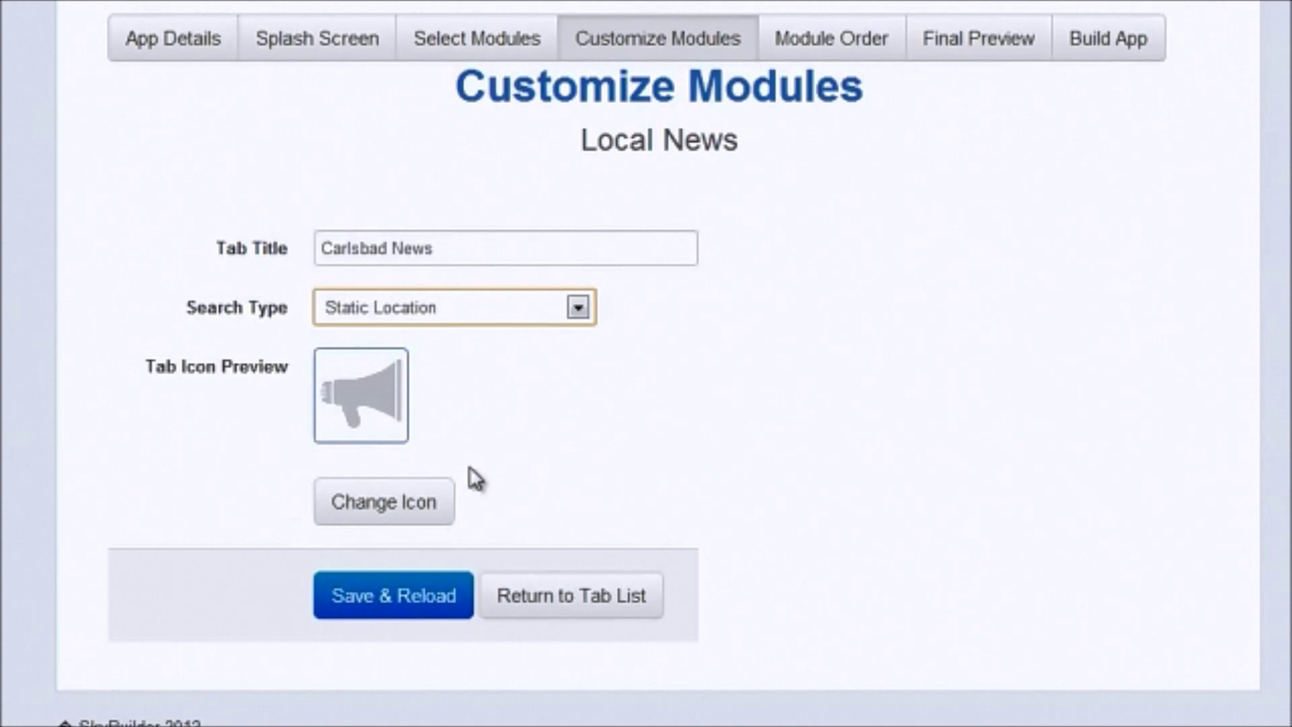
left_click(395, 609)
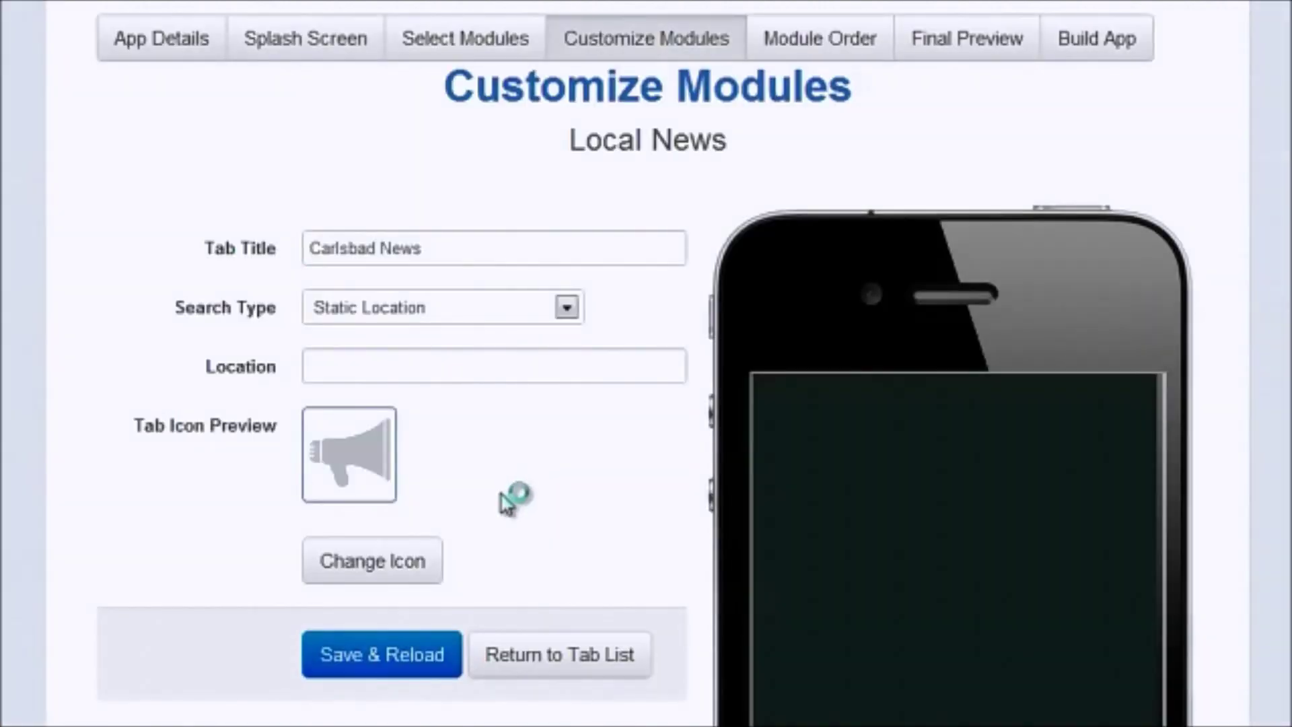
Set the news location to Carlsbad, save and reload the preview, and return to the tab list.
left_click(444, 366)
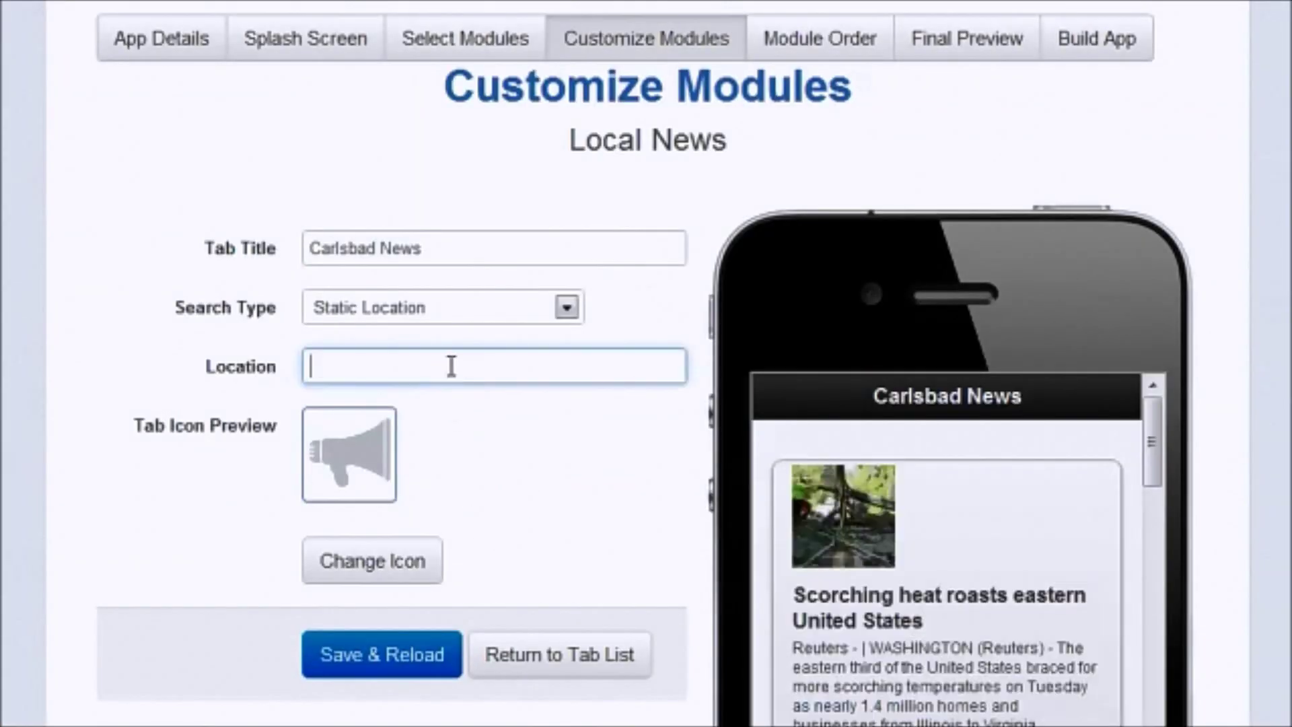
type("Carlsbad")
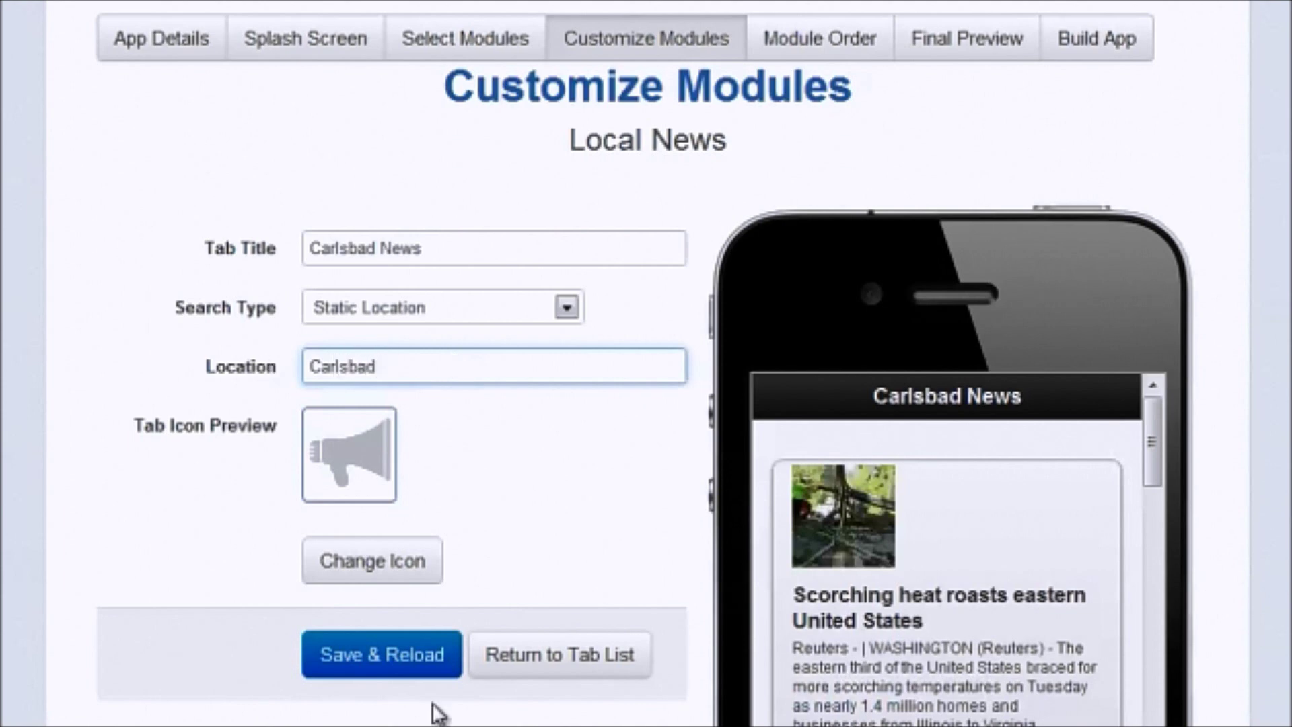
left_click(351, 652)
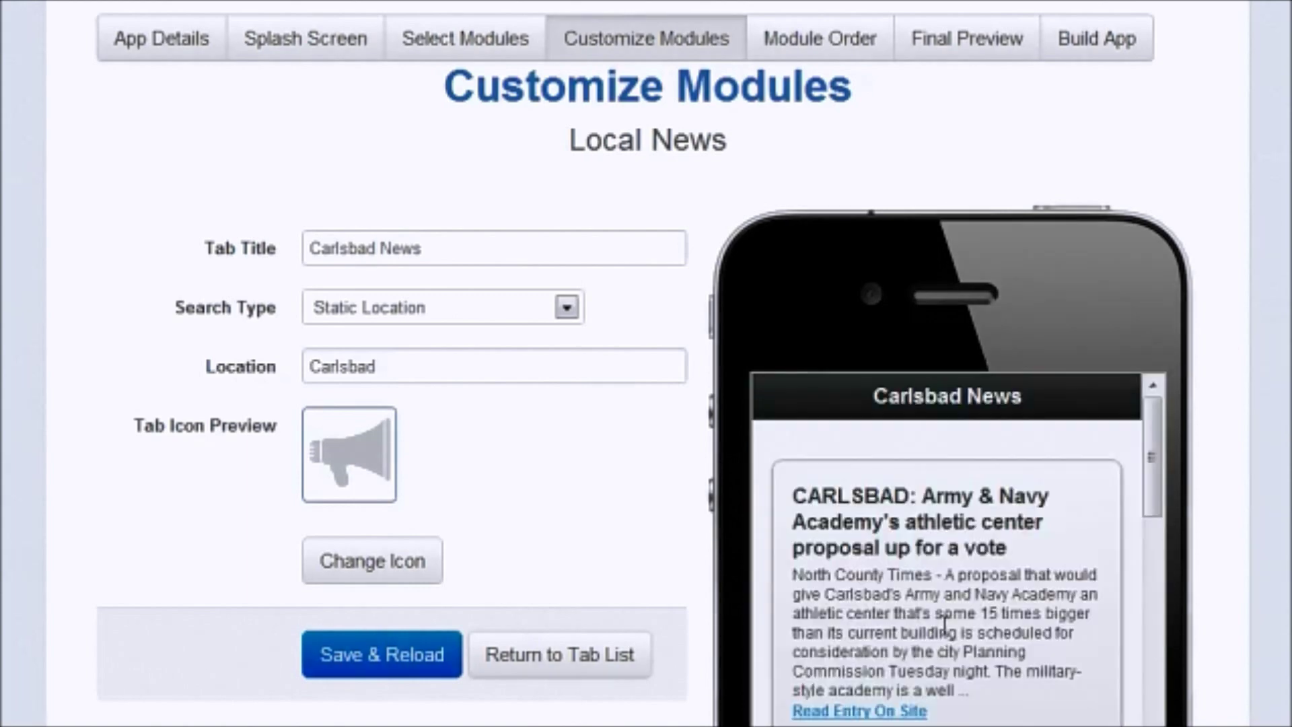
scroll(1014, 624, "down", 5)
scroll(1013, 624, "up", 5)
scroll(1016, 632, "down", 10)
scroll(1015, 640, "down", 5)
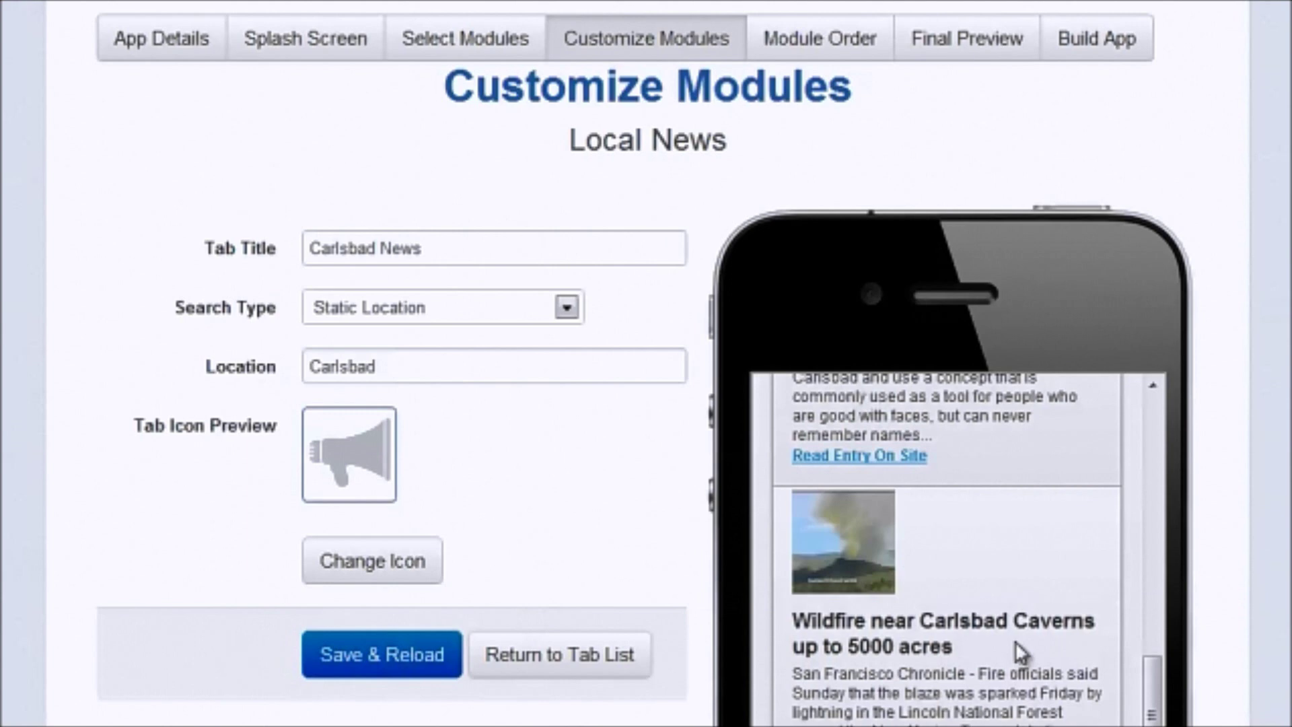
scroll(1009, 656, "down", 3)
scroll(984, 690, "down", 3)
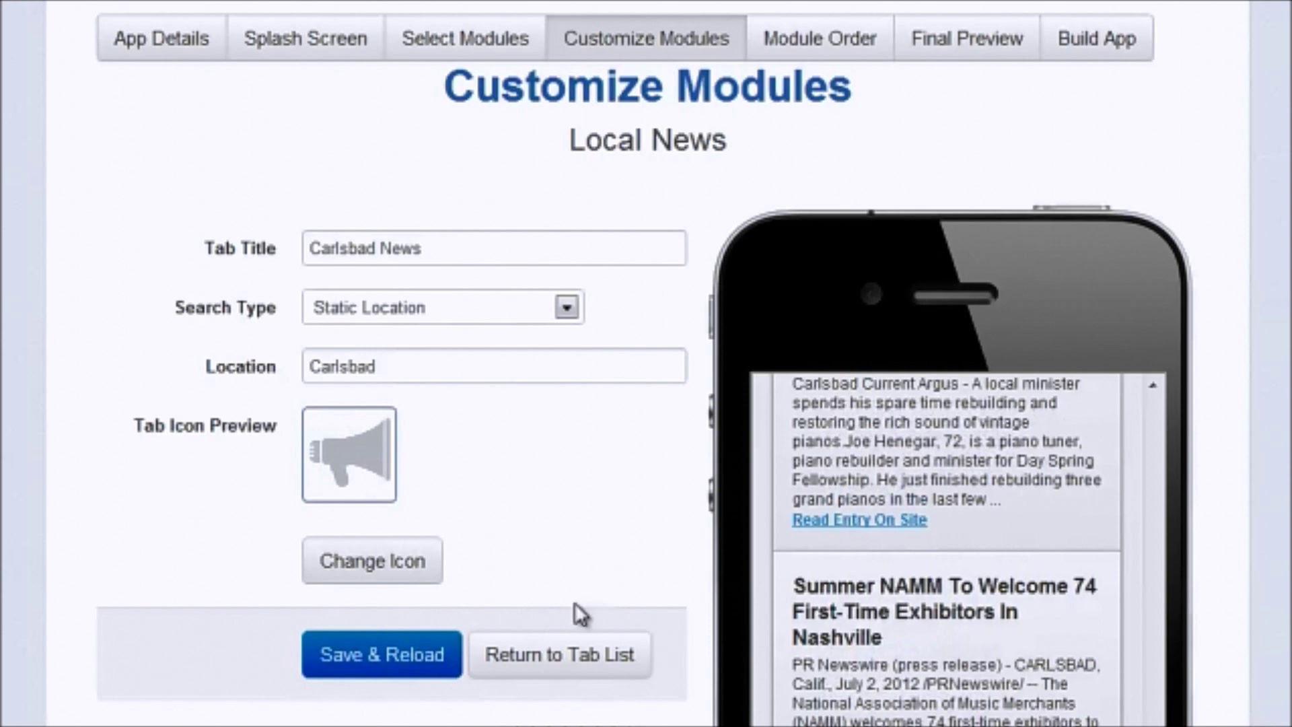
left_click(538, 665)
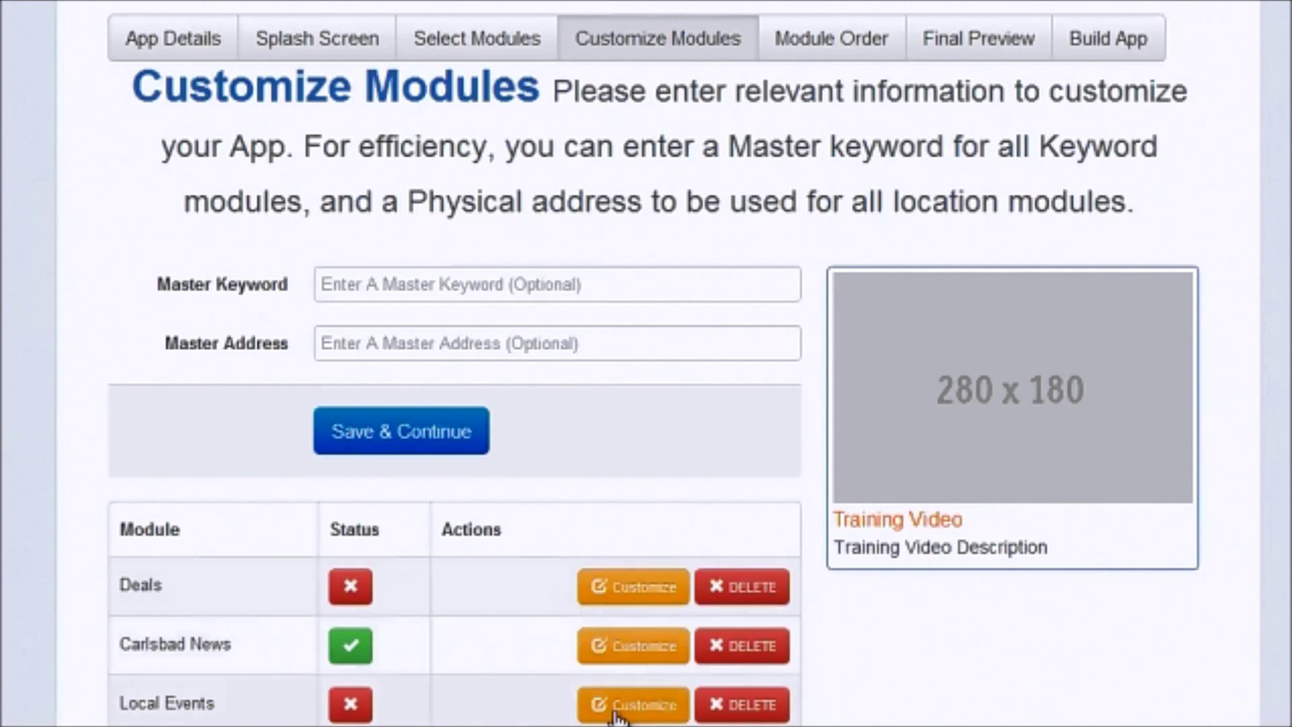
Retitle Local Events to Carlsbad Events with a Static Location search type and save.
left_click(640, 706)
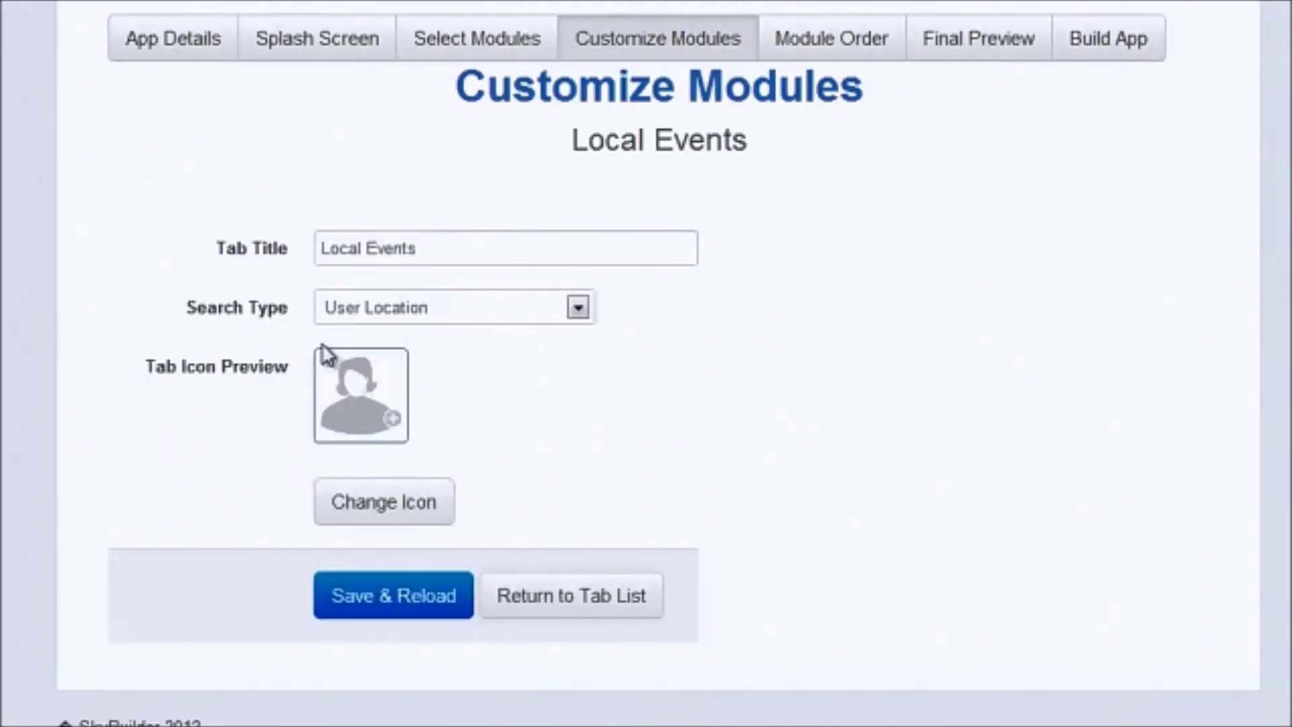
left_click_drag(365, 251, 279, 251)
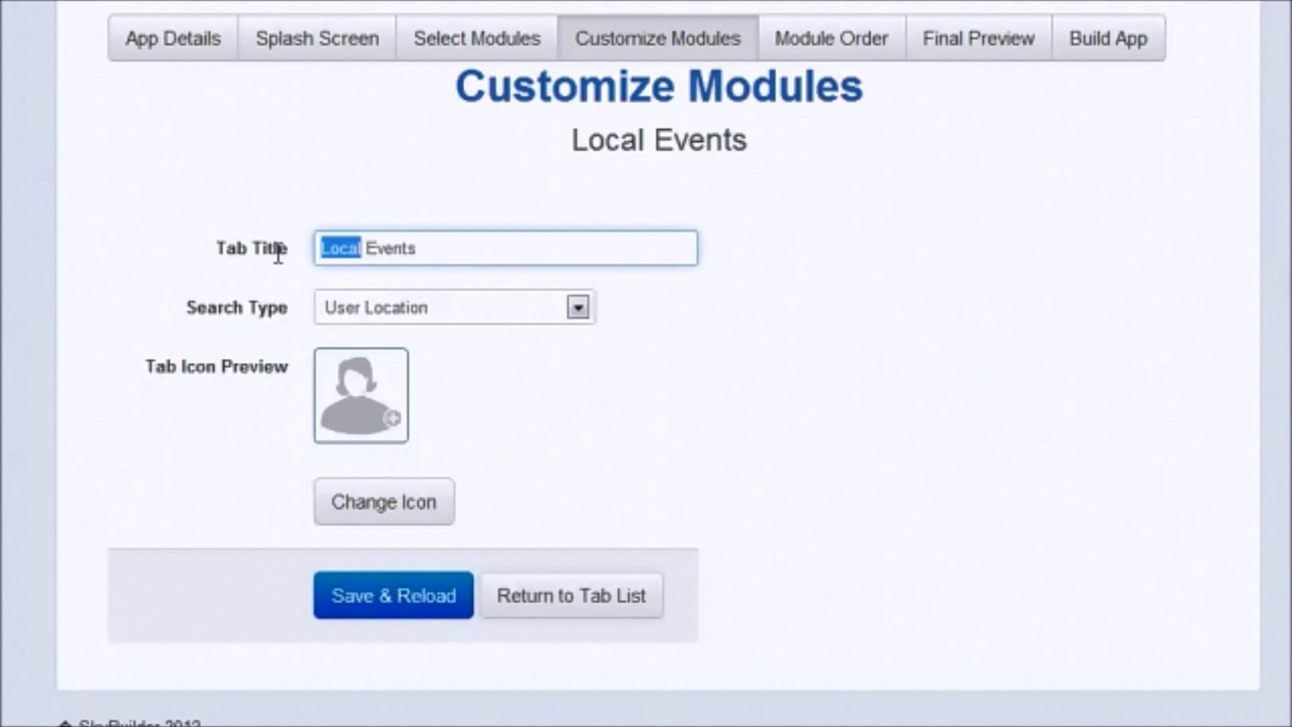
left_click(357, 314)
left_click(393, 378)
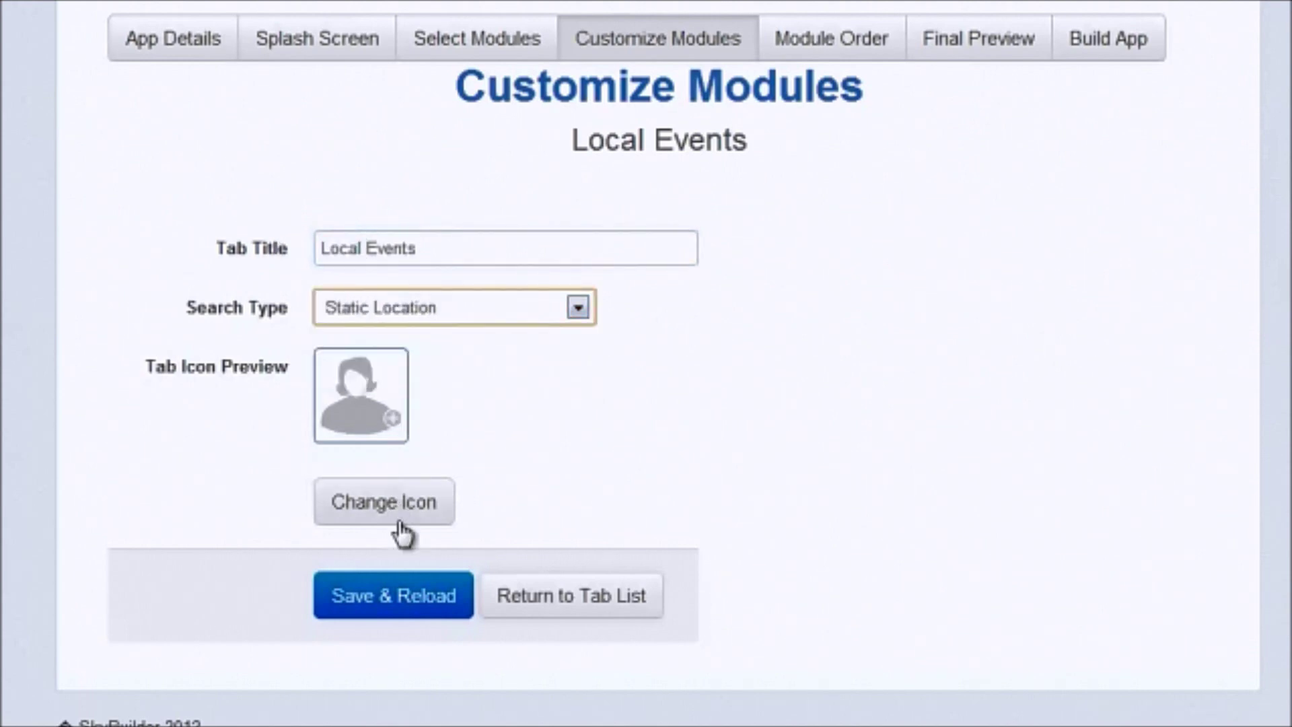
left_click_drag(368, 248, 246, 266)
type("Carlsbad")
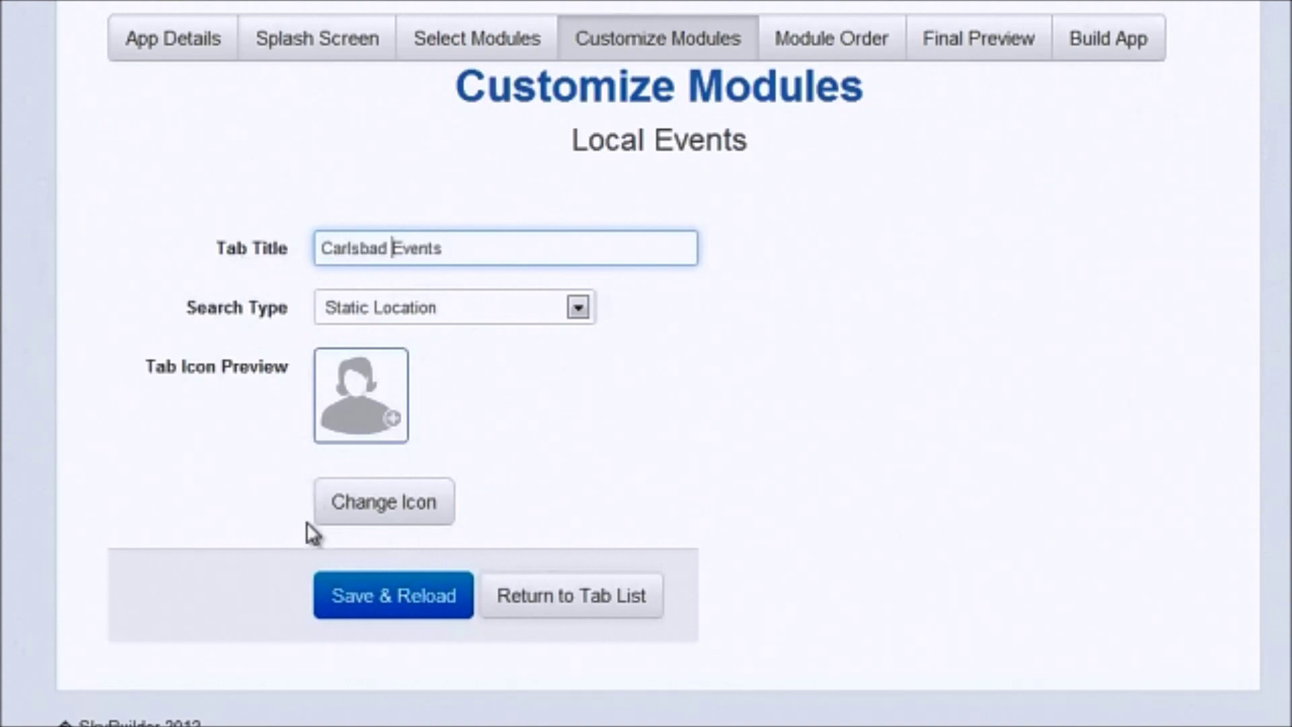
left_click(340, 596)
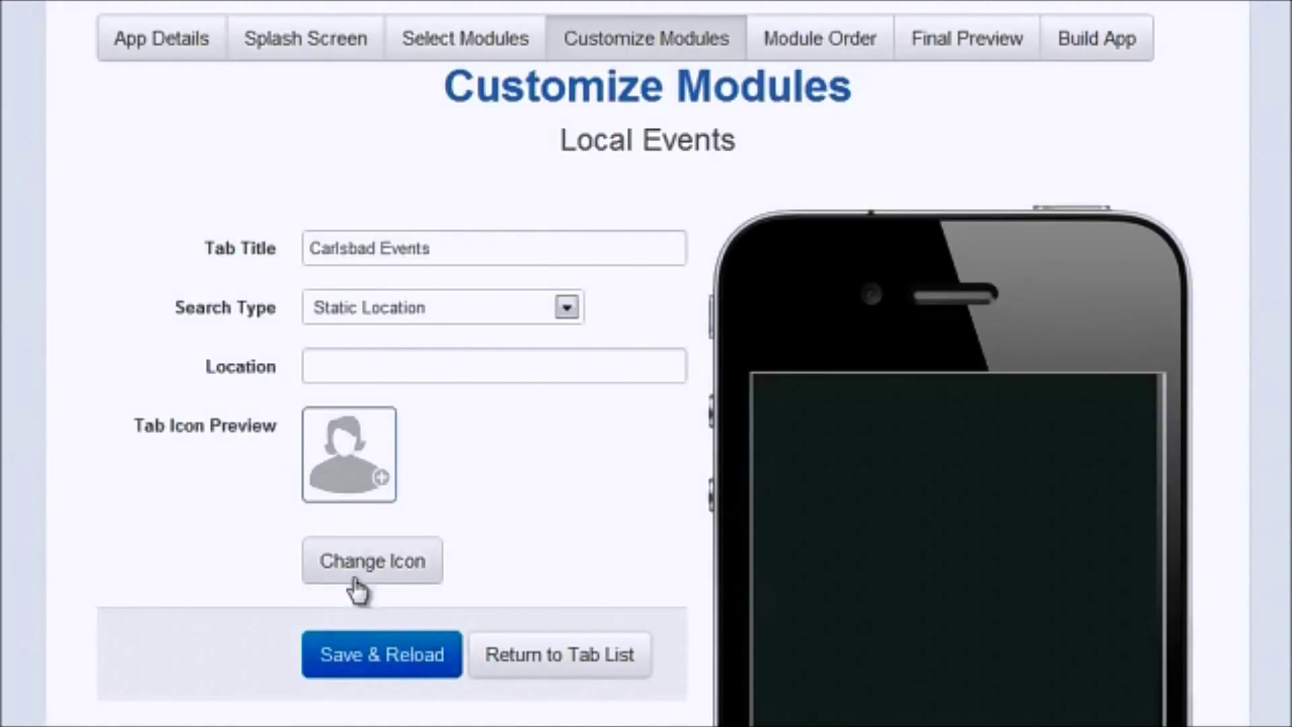
Enter Carlsbad as the events location, save and reload the preview, and return to the tab list.
left_click(358, 370)
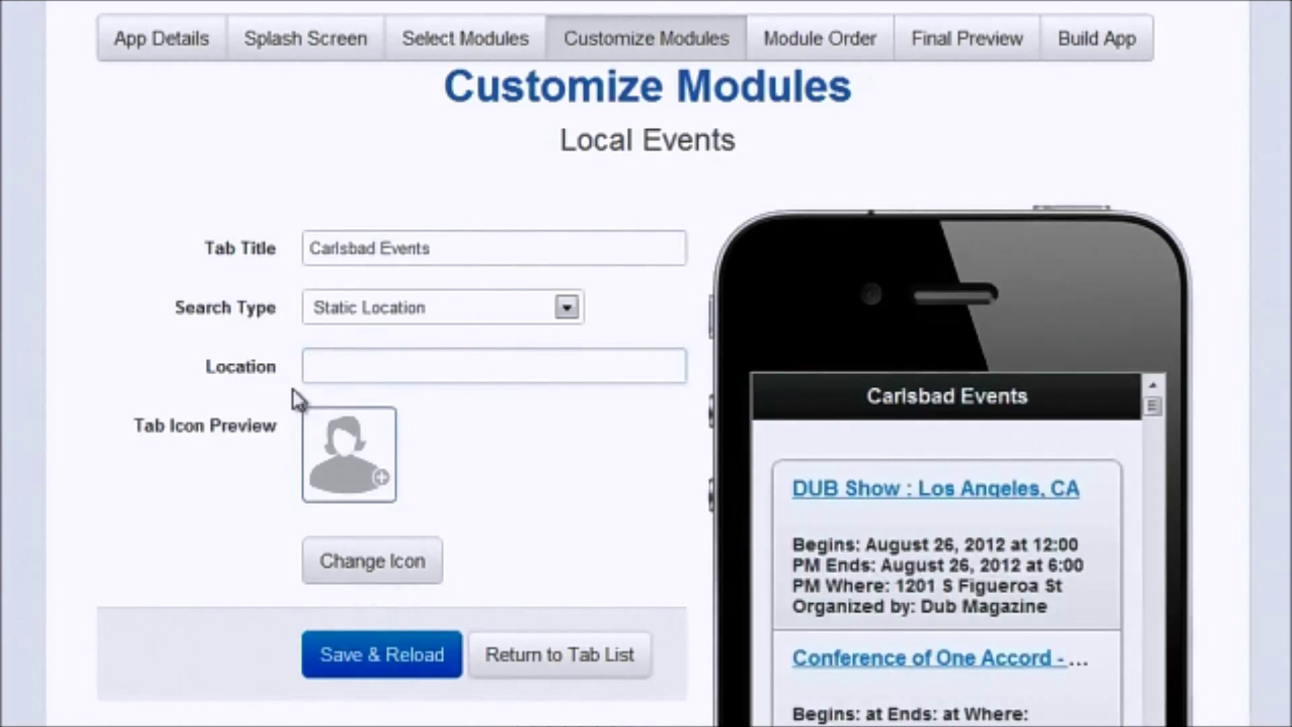
left_click(314, 368)
type("Carlsbad")
left_click(381, 652)
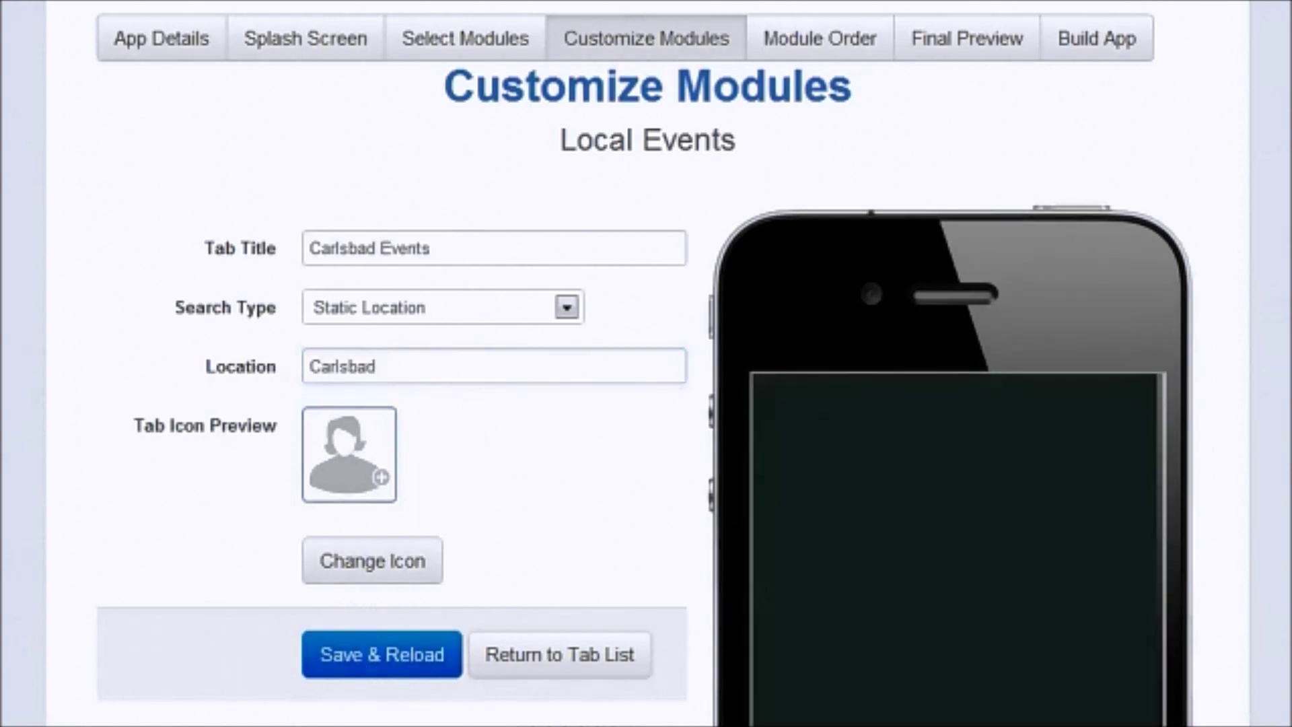
scroll(922, 667, "down", 10)
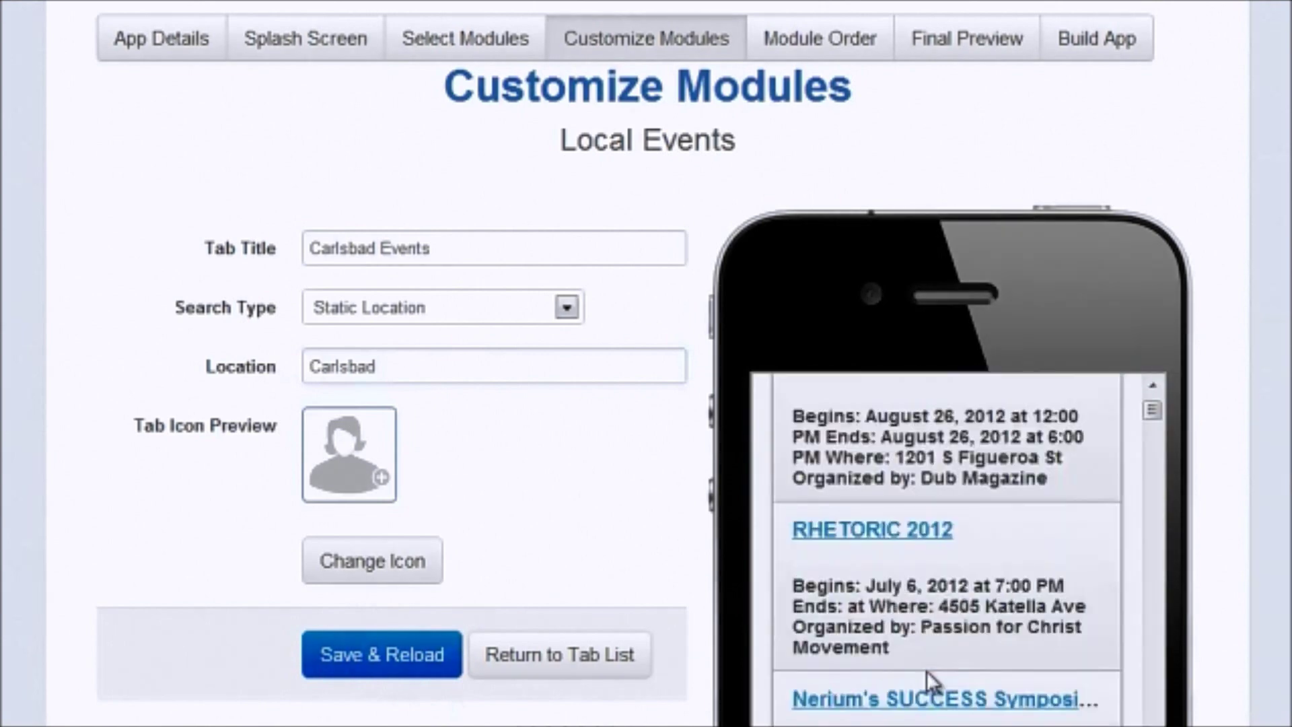
scroll(931, 680, "down", 15)
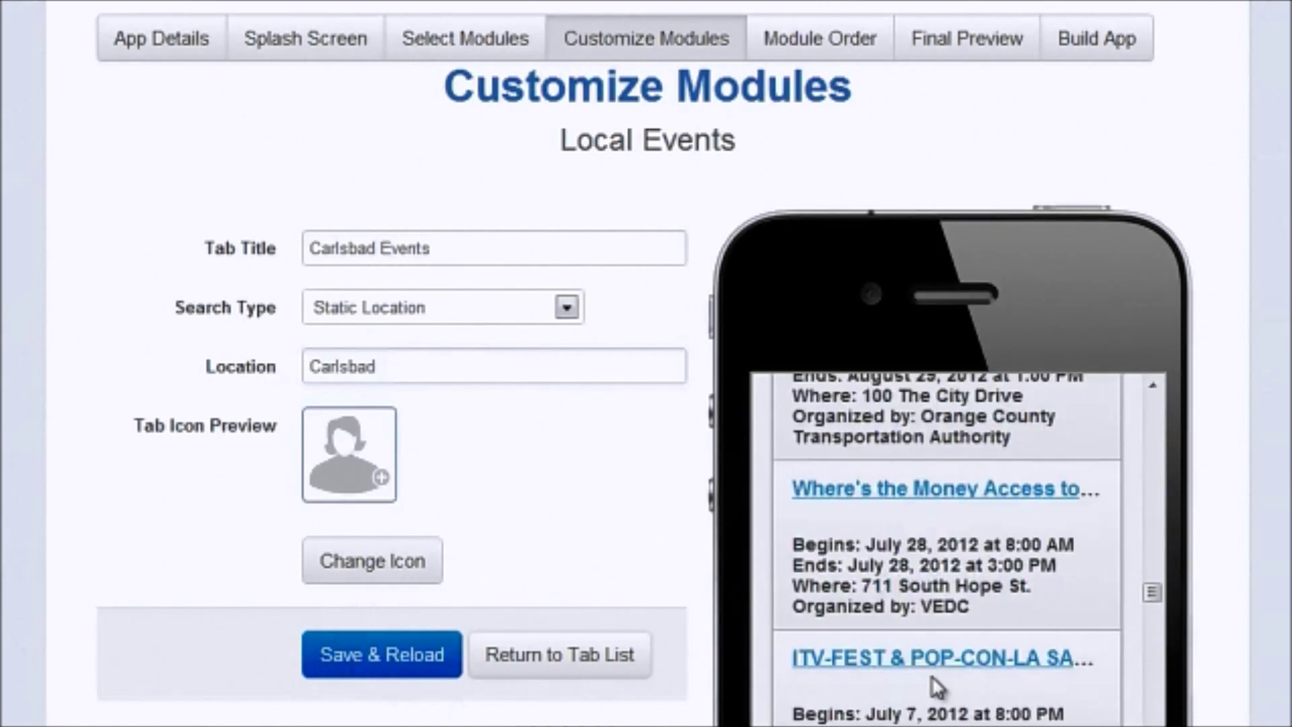
scroll(935, 686, "down", 10)
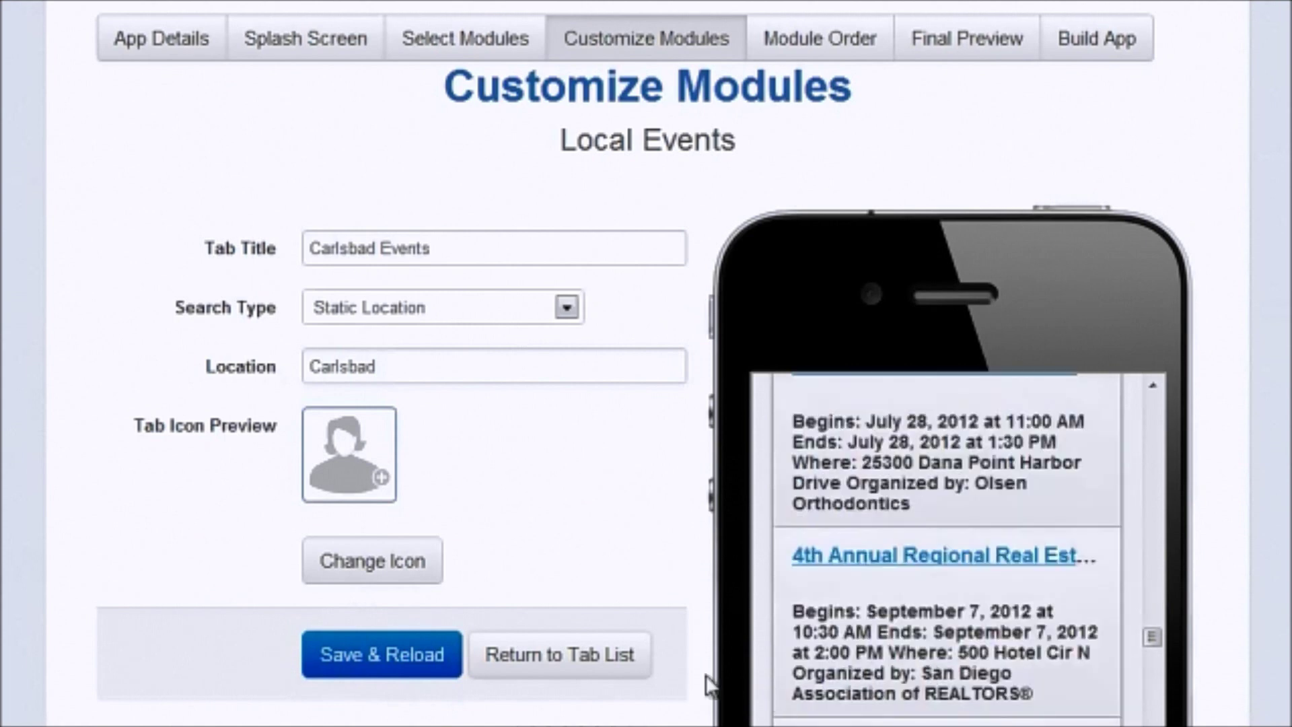
left_click(569, 668)
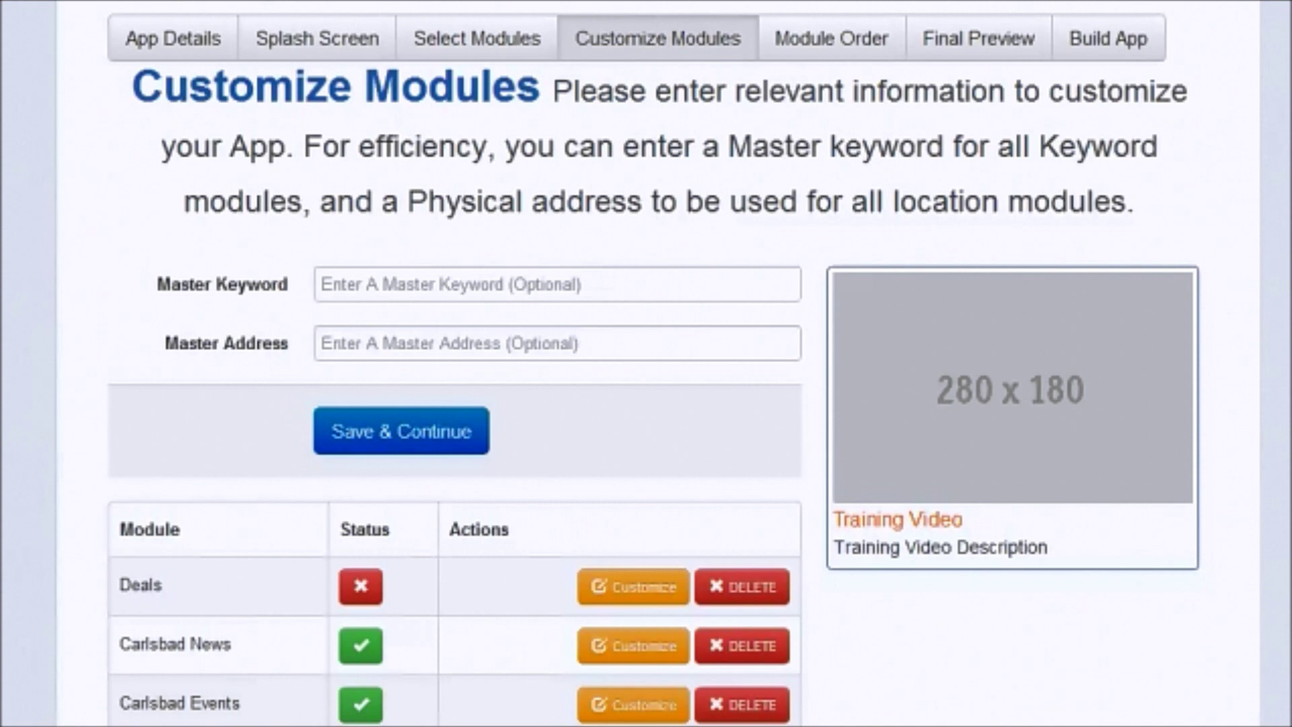
left_click(625, 592)
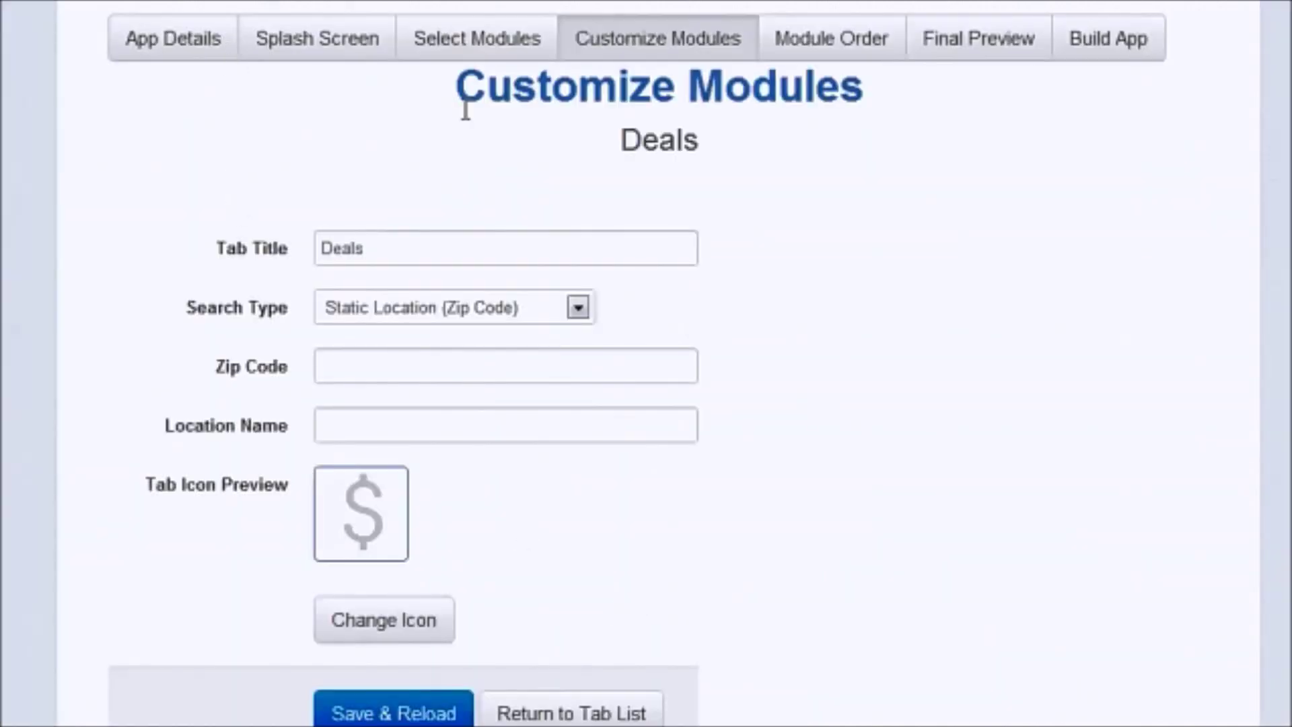
Set the Deals tab to static zip code 92008 with location name Carlsbad.
left_click(580, 306)
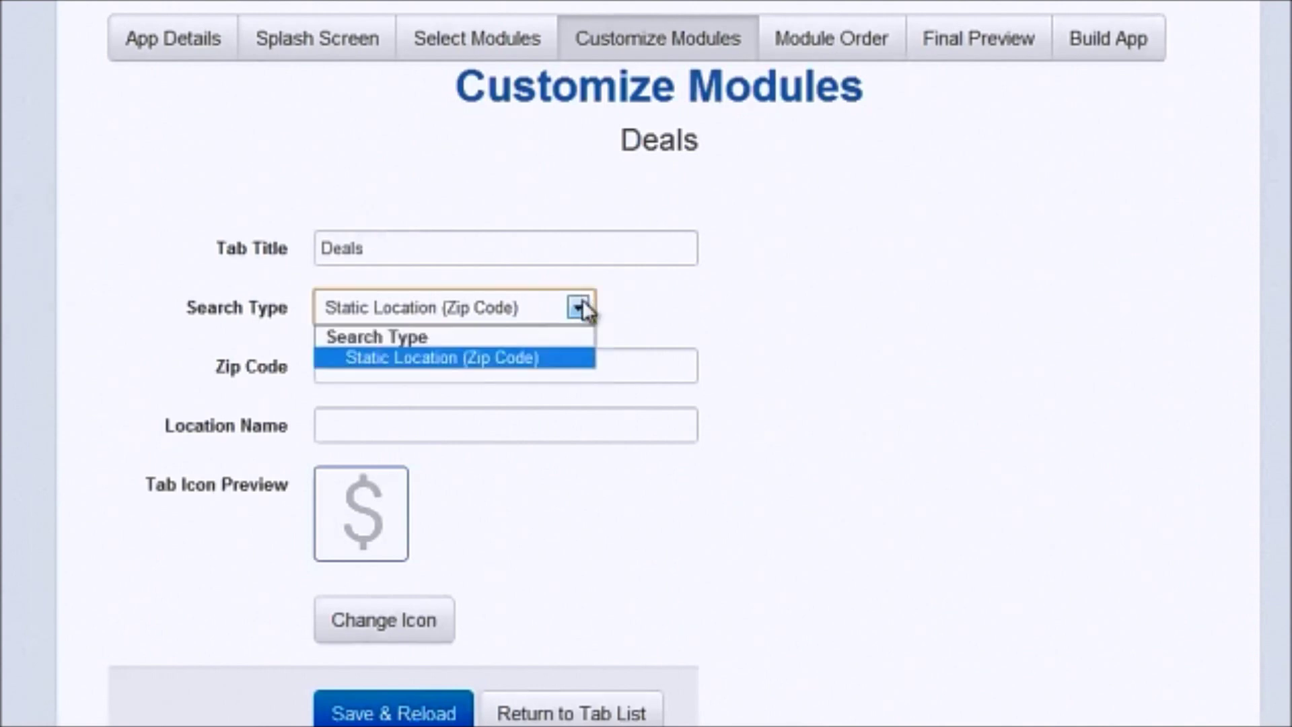
left_click(528, 360)
left_click(528, 367)
type("92008")
left_click(570, 425)
type("Carls")
key("BackSpace")
key("BackSpace")
type("lsbad")
Retitle the tab Carlsbad Deals, save and reload the preview, then return to the tab list.
left_click(325, 249)
type("Carl")
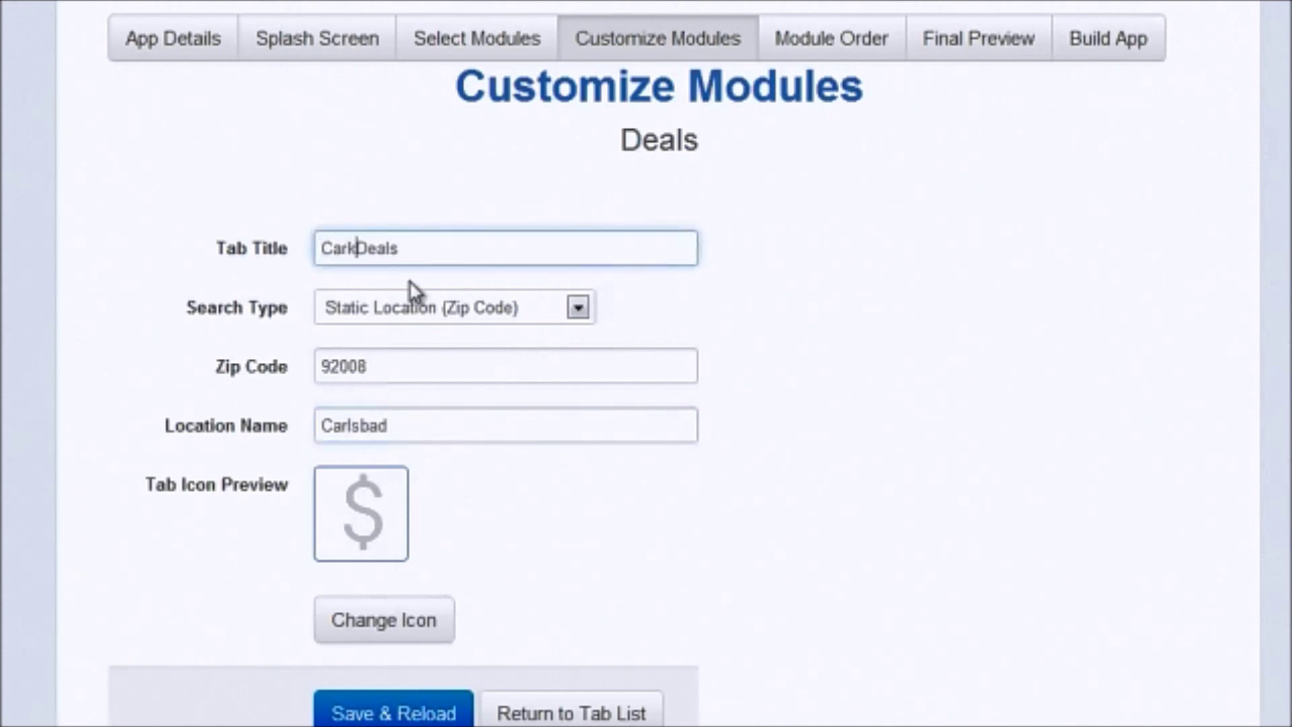
type("s")
key("BackSpace")
key("BackSpace")
key("BackSpace")
type("rlsbad")
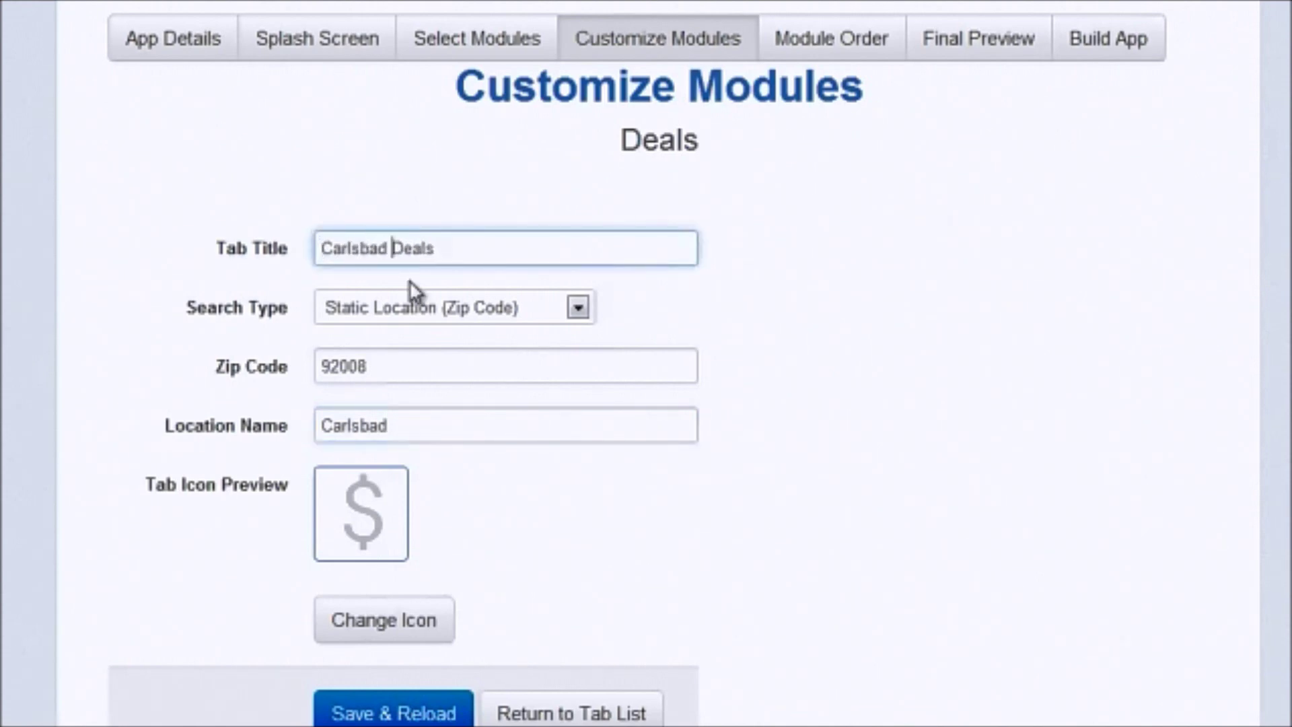
left_click(425, 710)
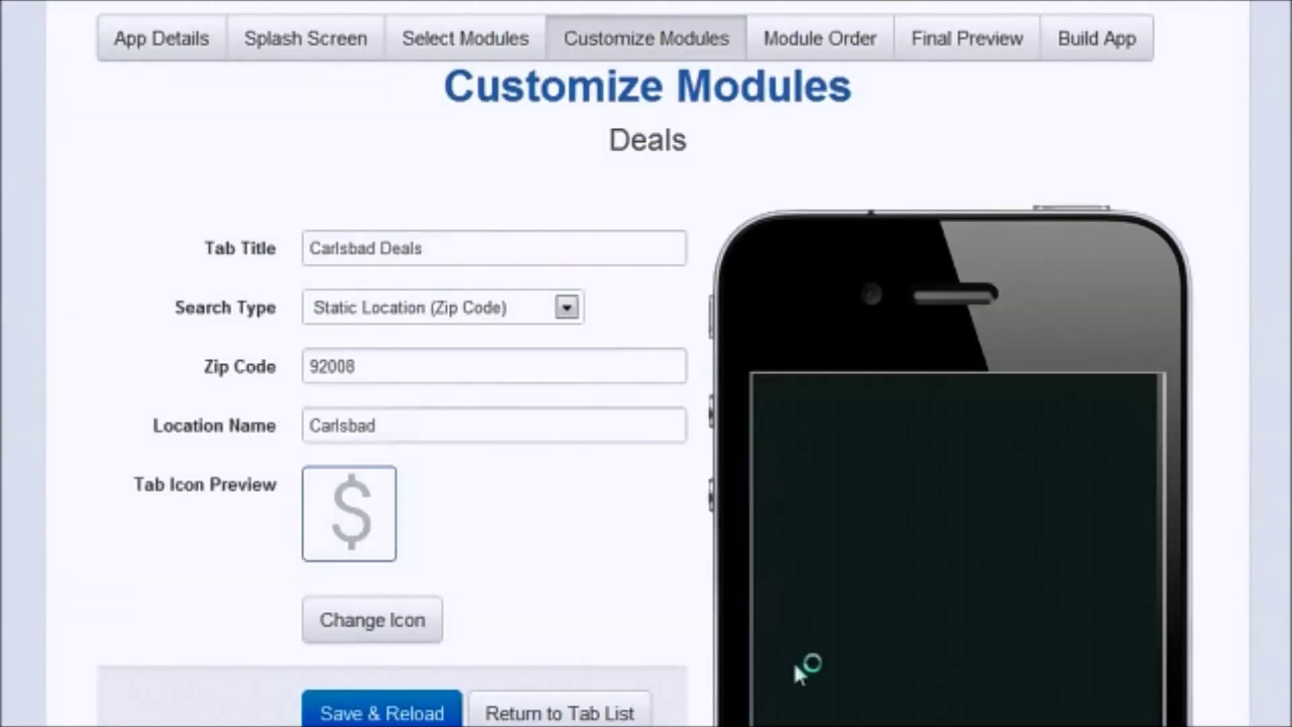
scroll(942, 689, "down", 3)
scroll(925, 699, "up", 2)
scroll(920, 710, "down", 1)
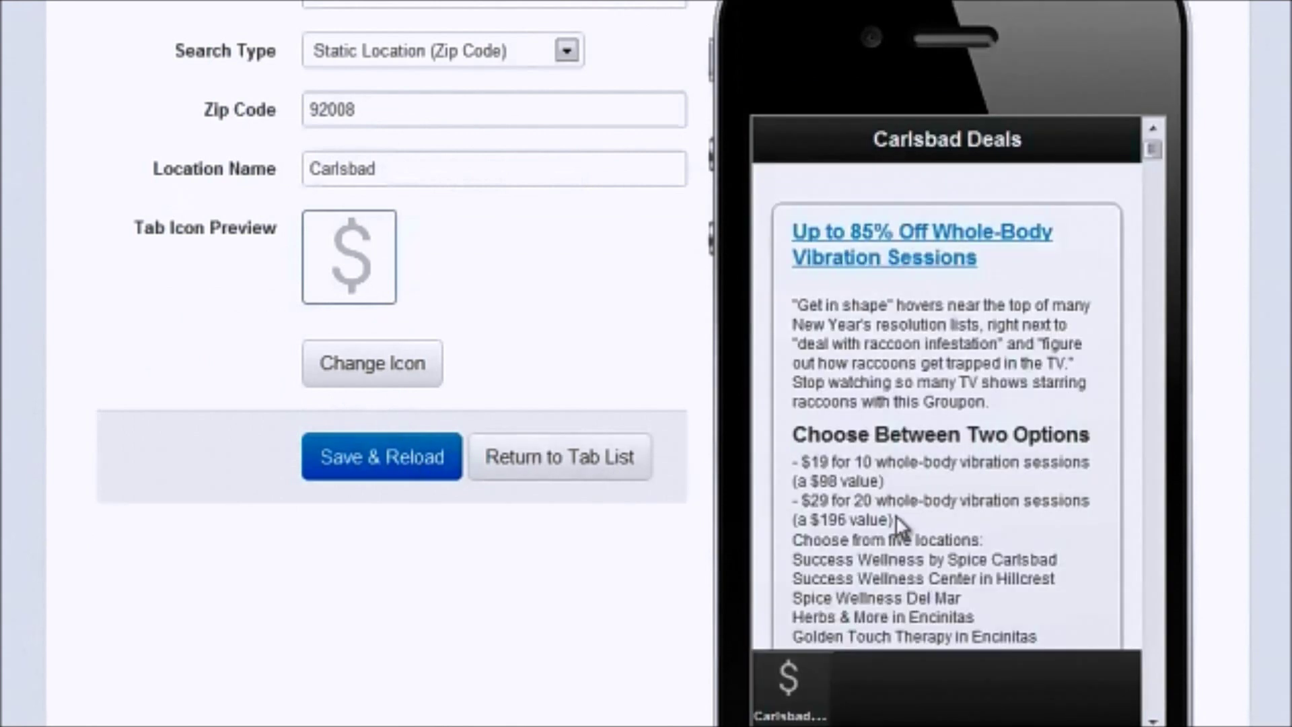
scroll(898, 528, "down", 10)
scroll(902, 532, "down", 12)
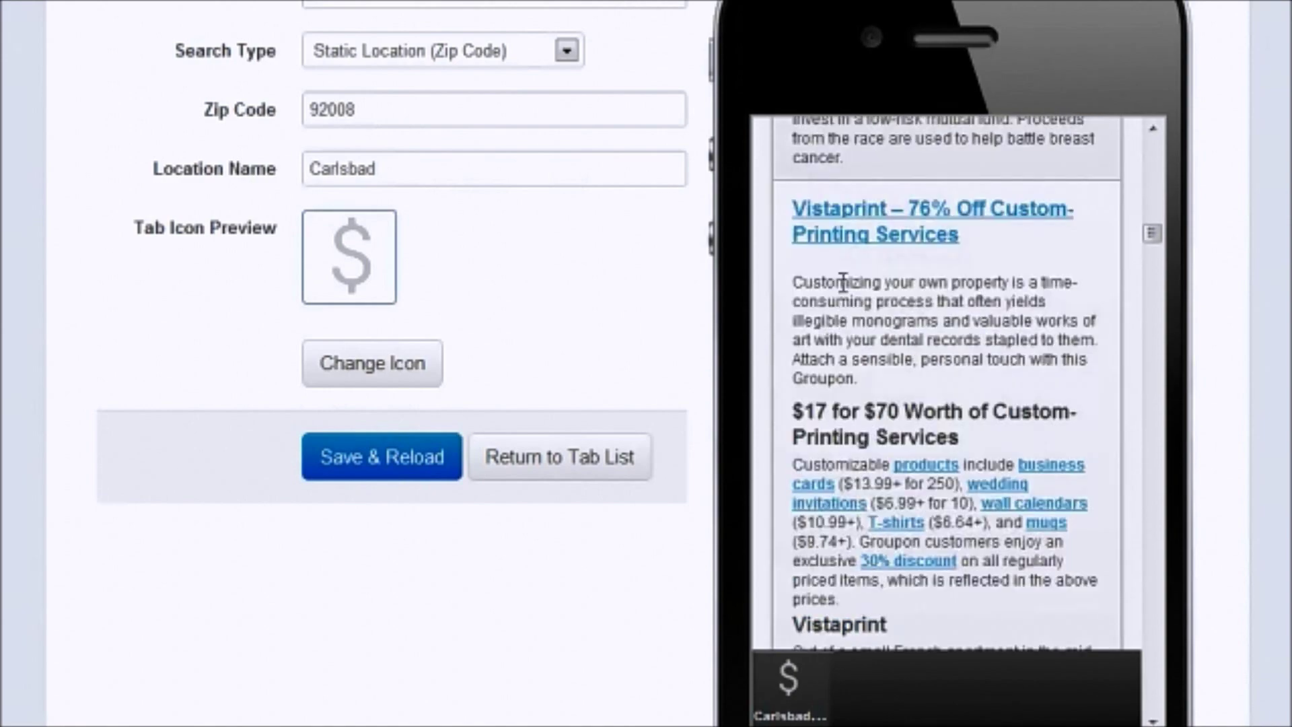
left_click(549, 463)
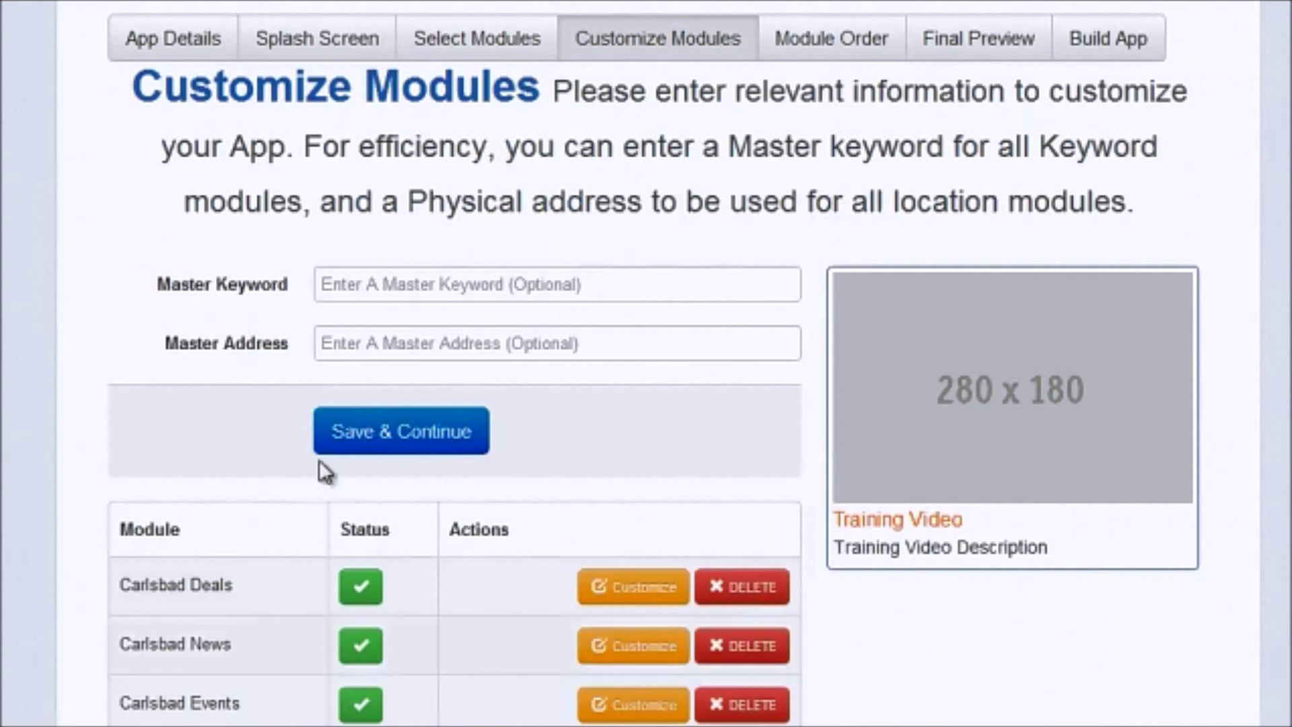
Enter the practice's website as the Master Address, leaving Master Keyword empty, and continue.
left_click(378, 292)
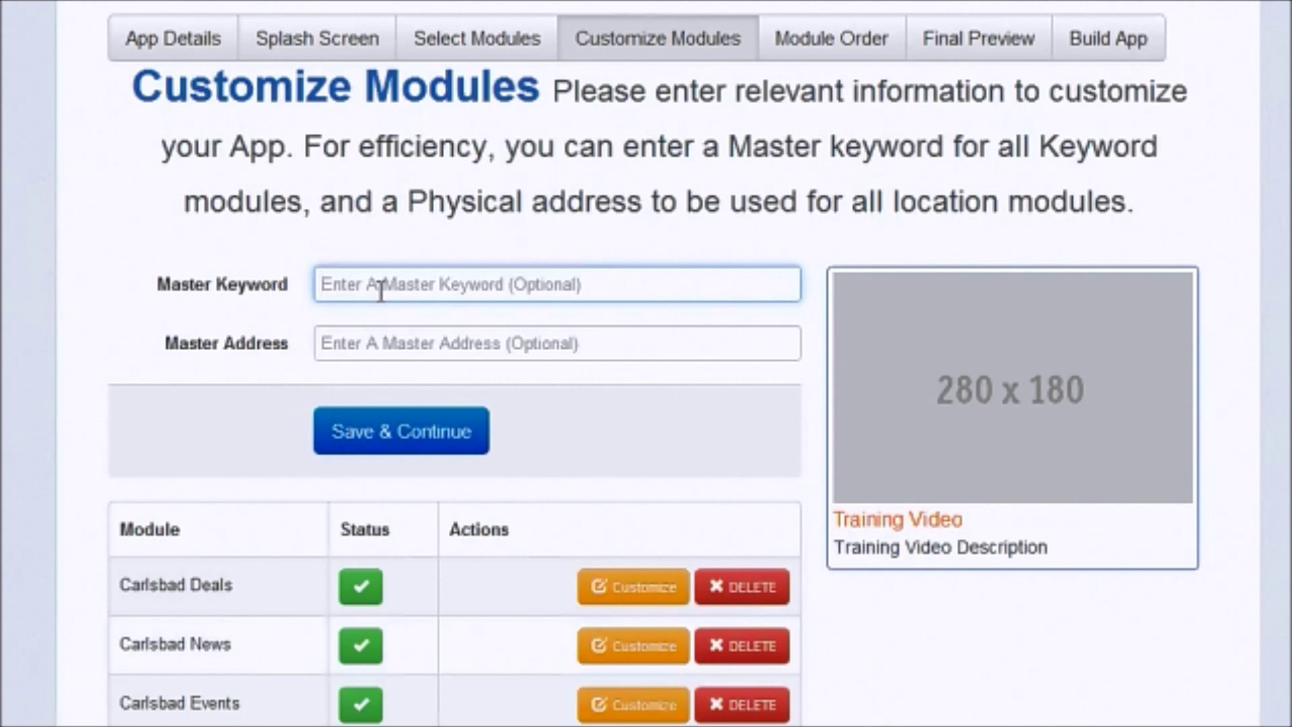
key("Tab")
type("http://www.geoffbelldds.com")
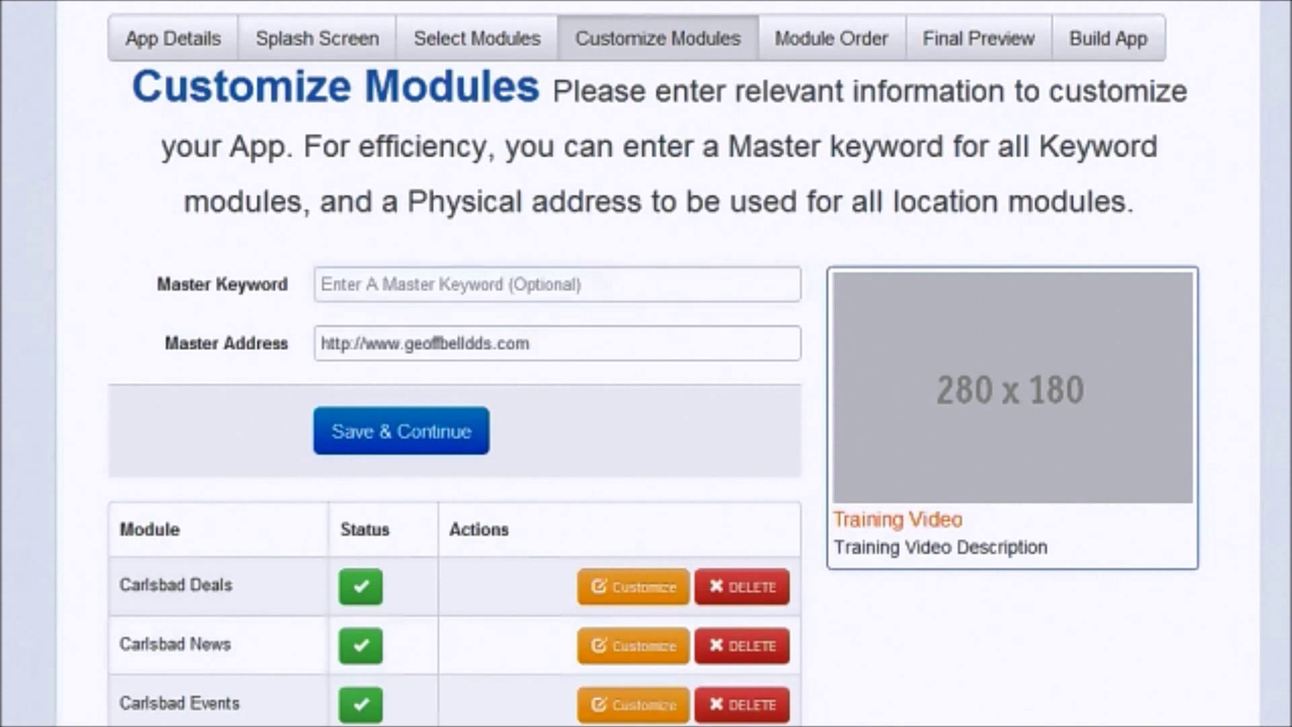
key("Return")
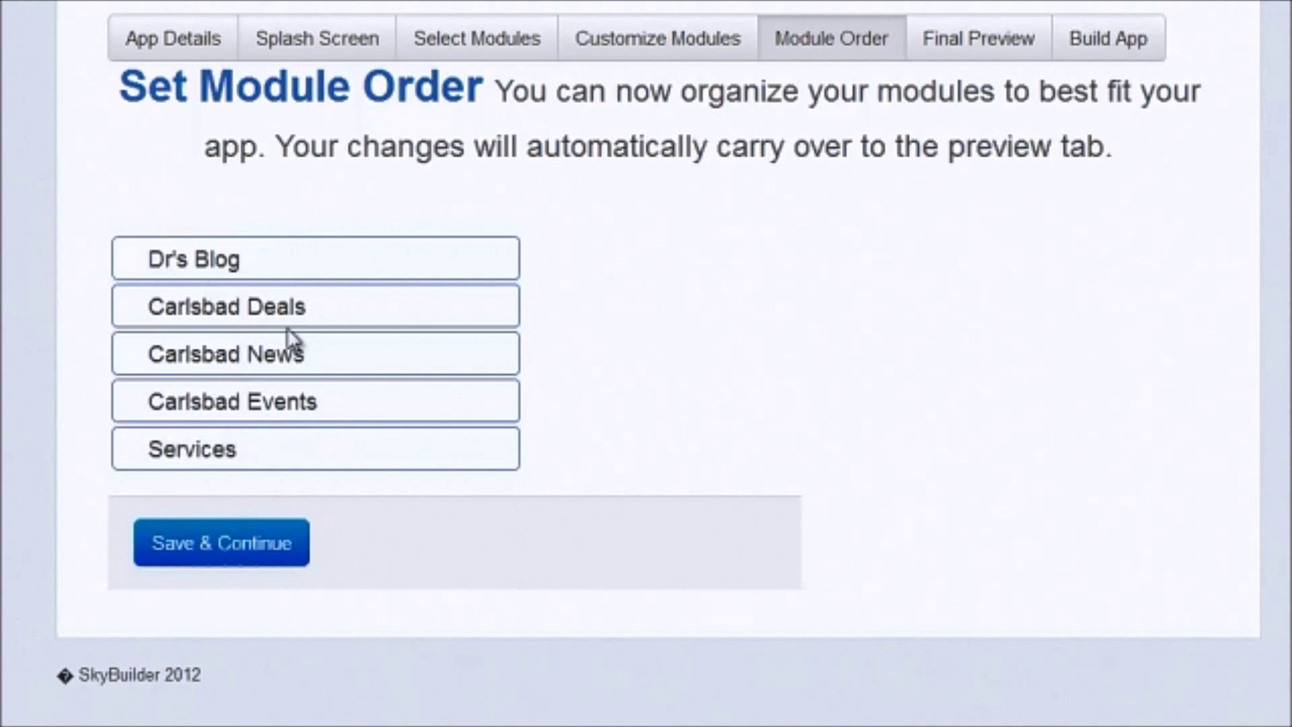
Move Carlsbad News above Carlsbad Deals in the module order and continue to the final preview.
left_click_drag(300, 358, 305, 313)
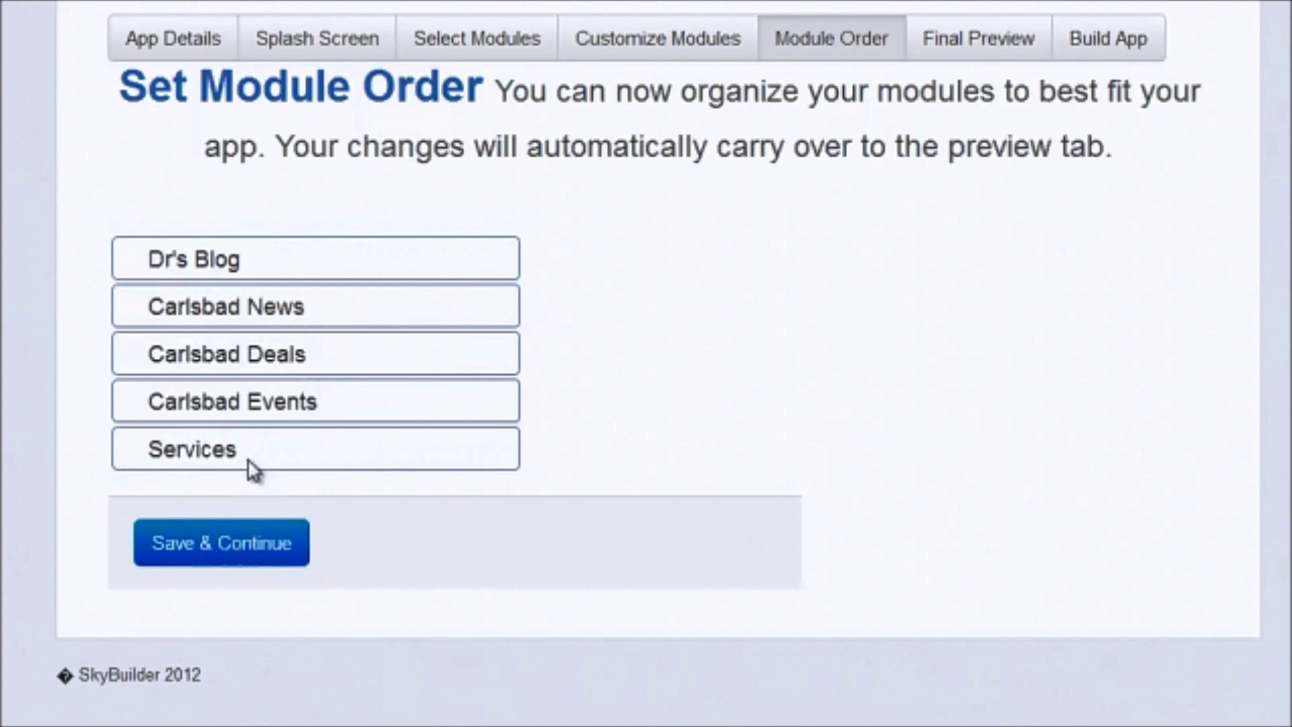
left_click(240, 541)
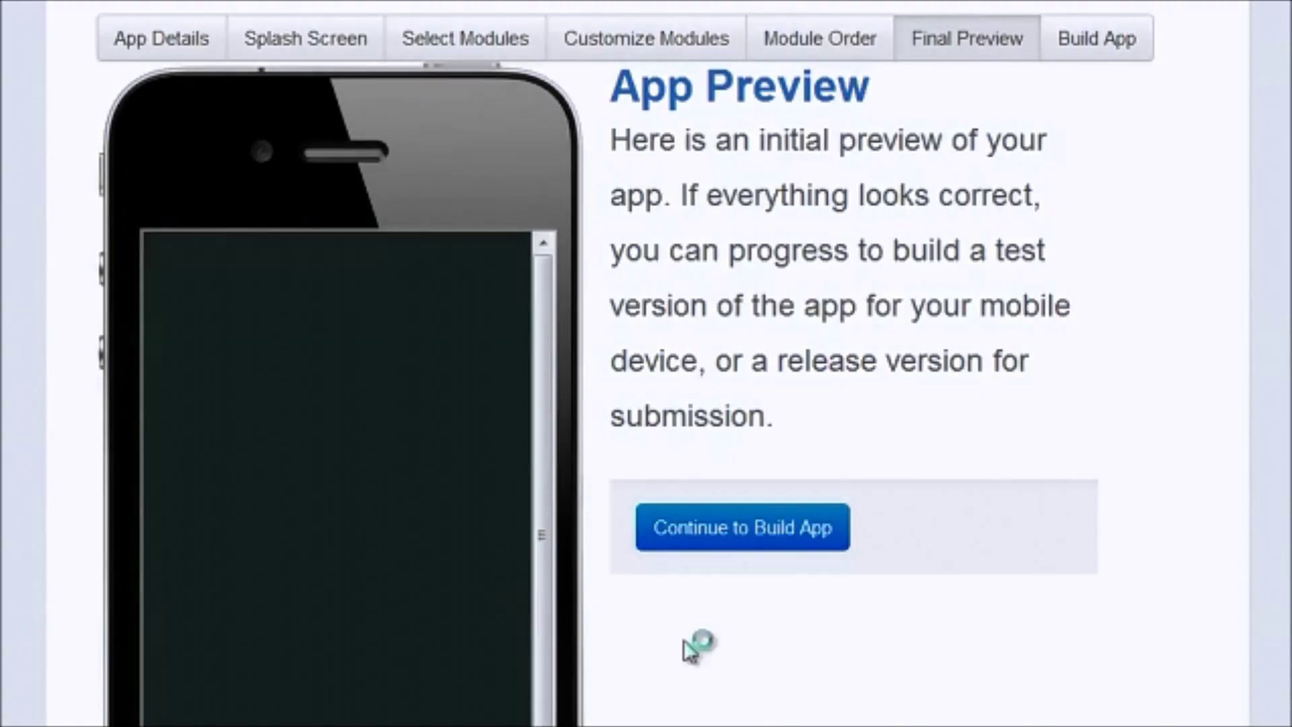